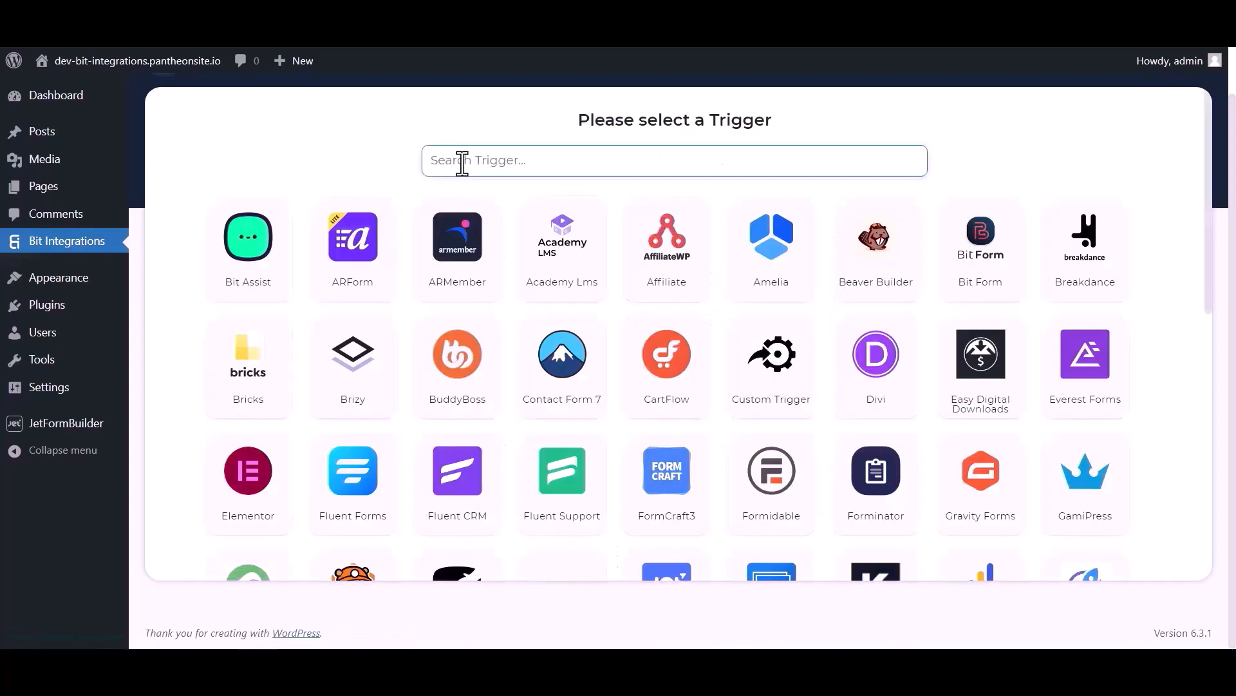
- Pick JetForm Builder as the trigger, copy its webhook URL and start fetching test data
click(463, 161)
text(jet)
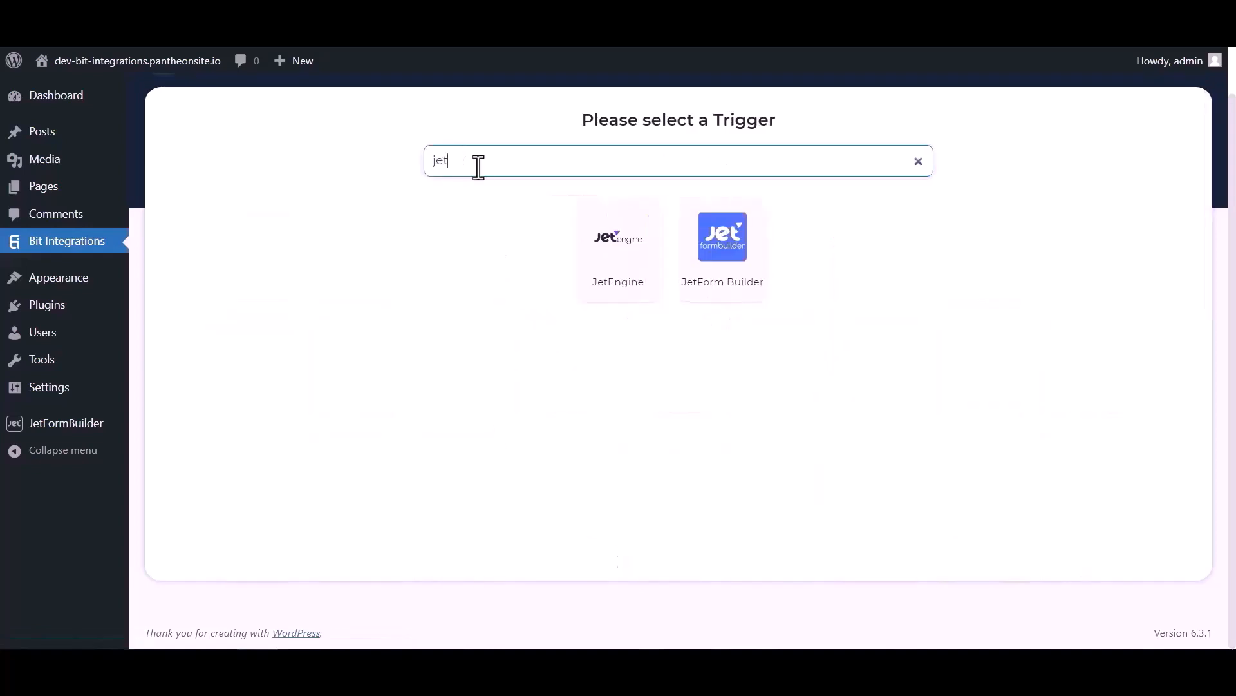
click(723, 275)
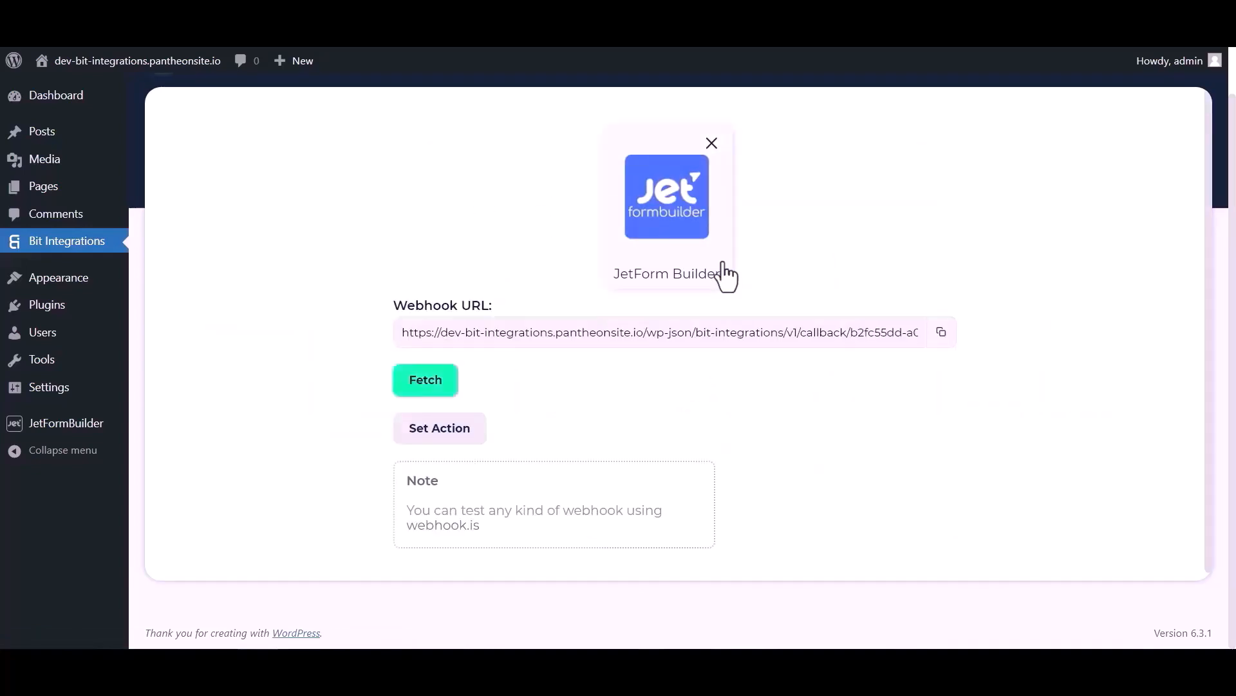
click(942, 331)
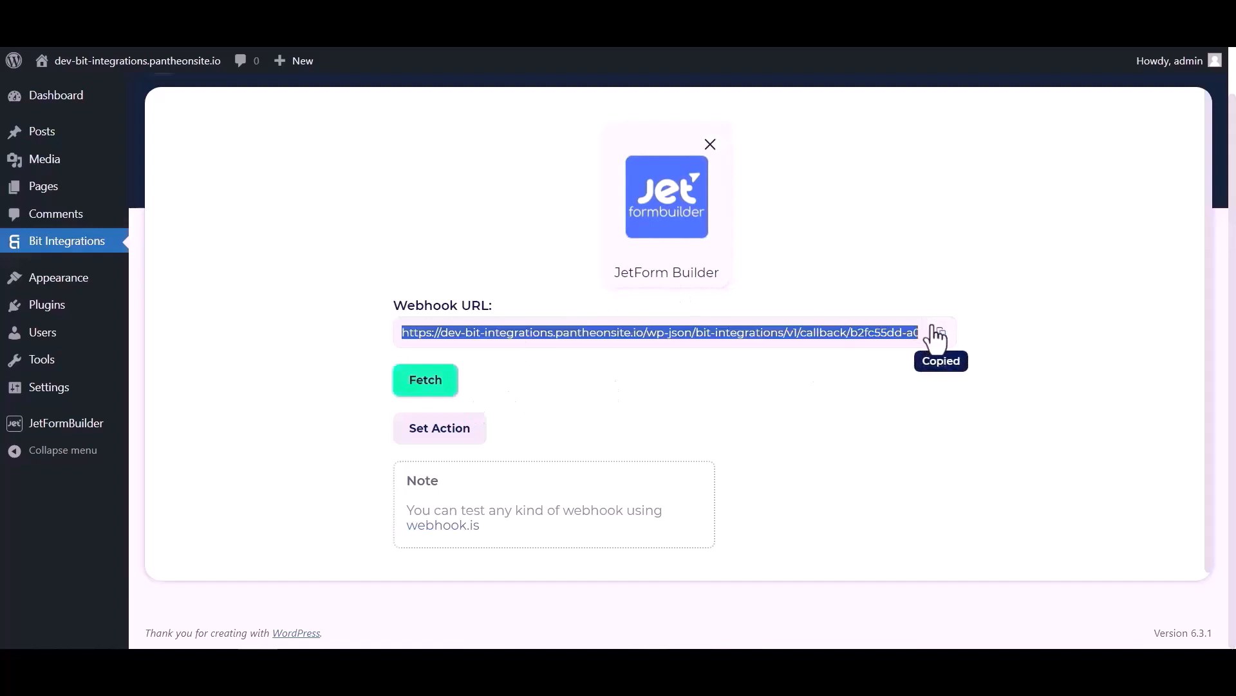
click(434, 387)
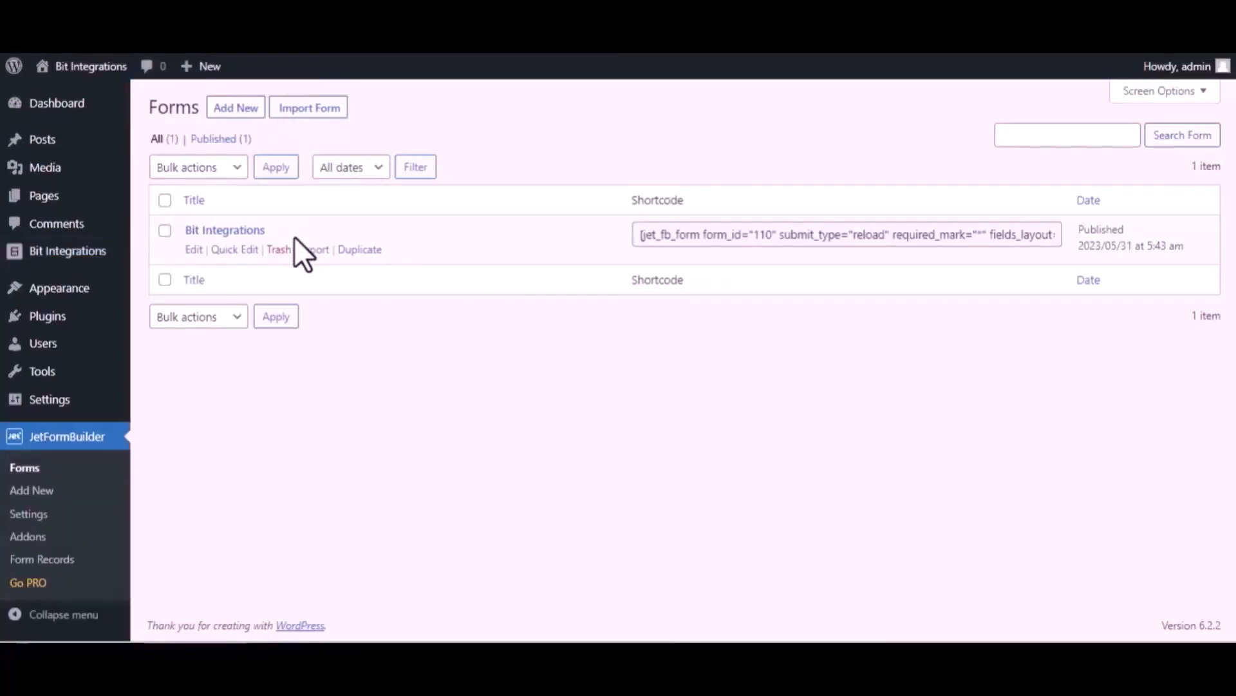
- Set the Bit Integrations form's first post-submit action to Call Webhook
click(193, 250)
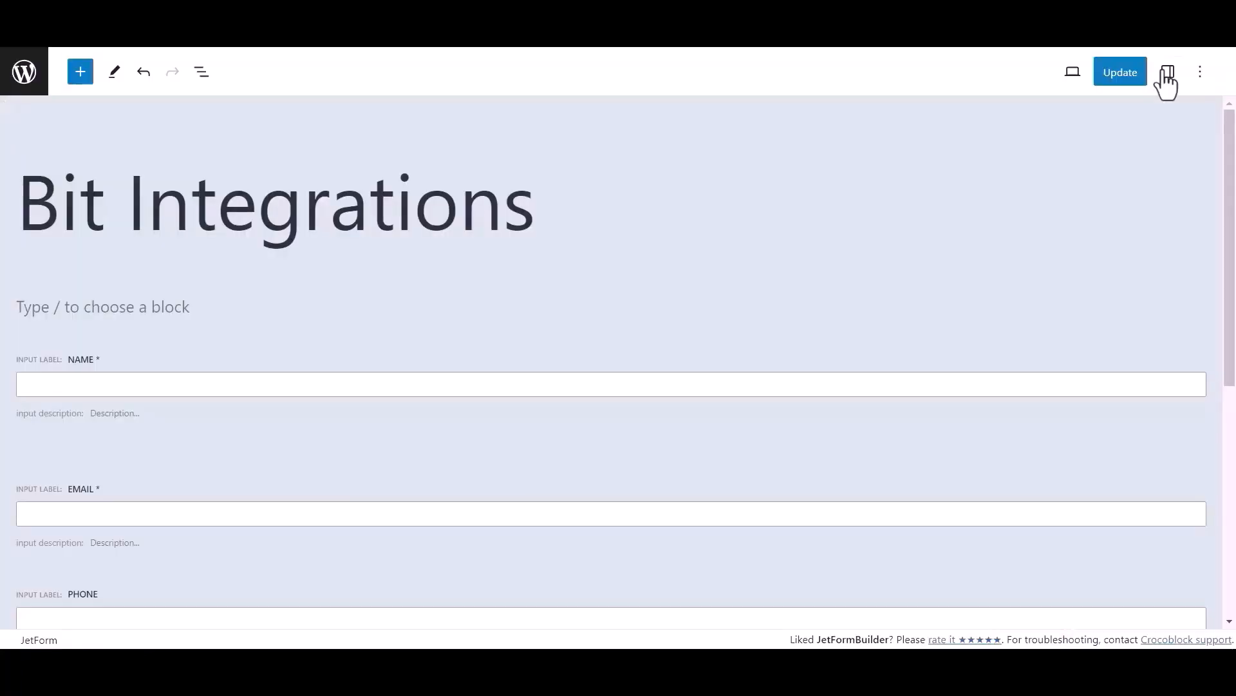
click(1166, 72)
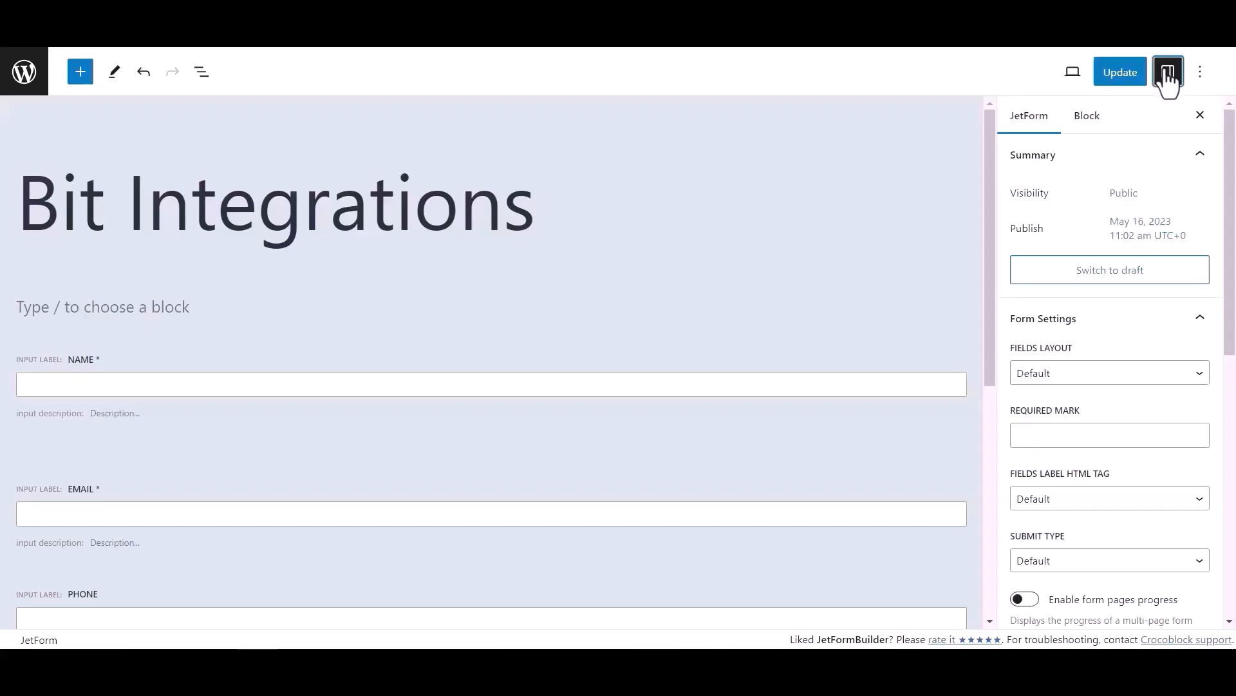
scroll(1073, 357, down, 6)
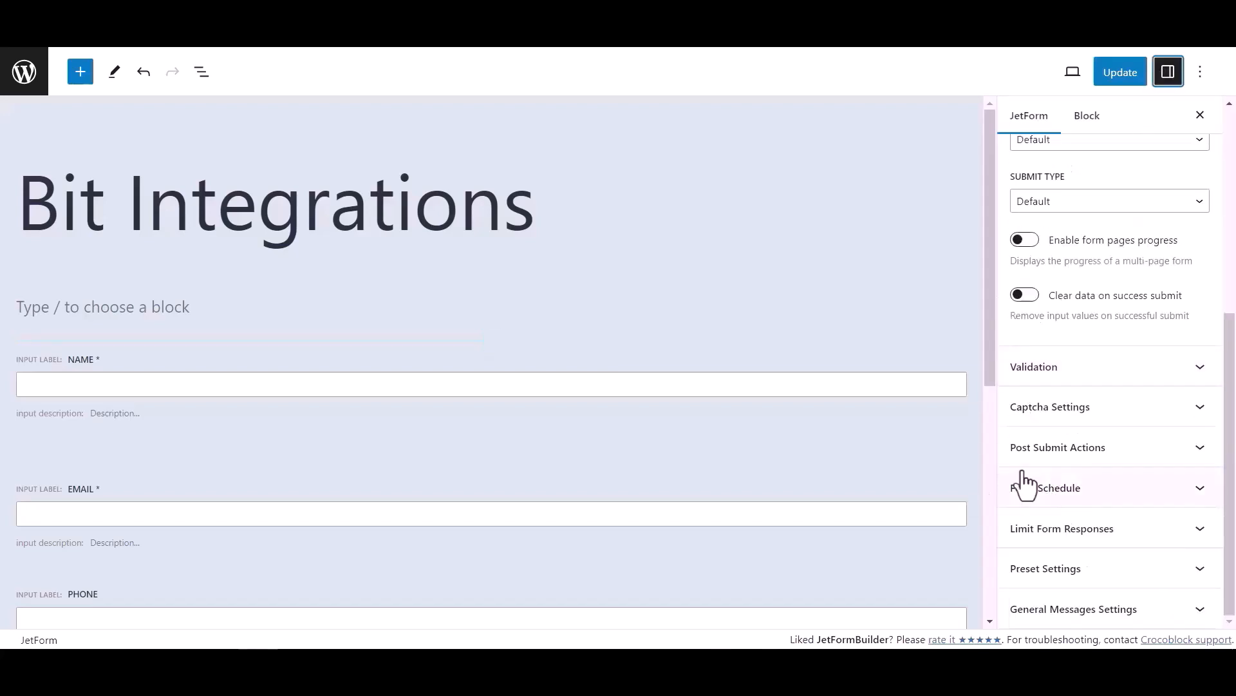
click(1167, 458)
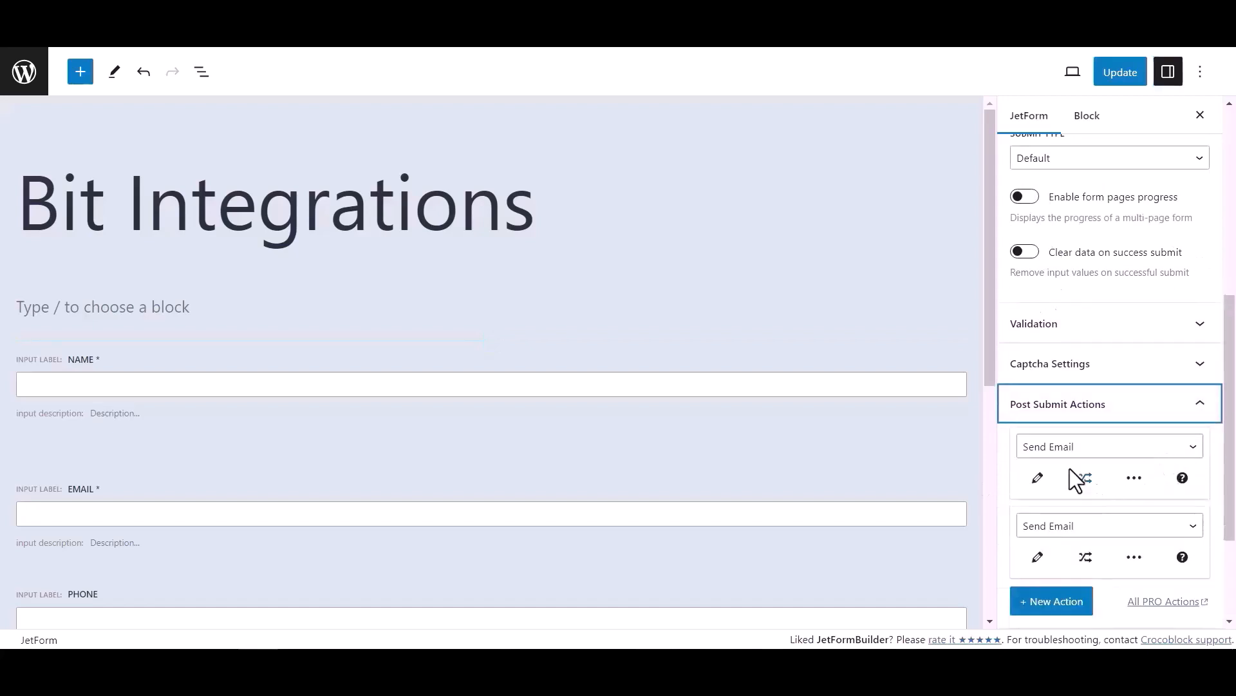
click(1066, 448)
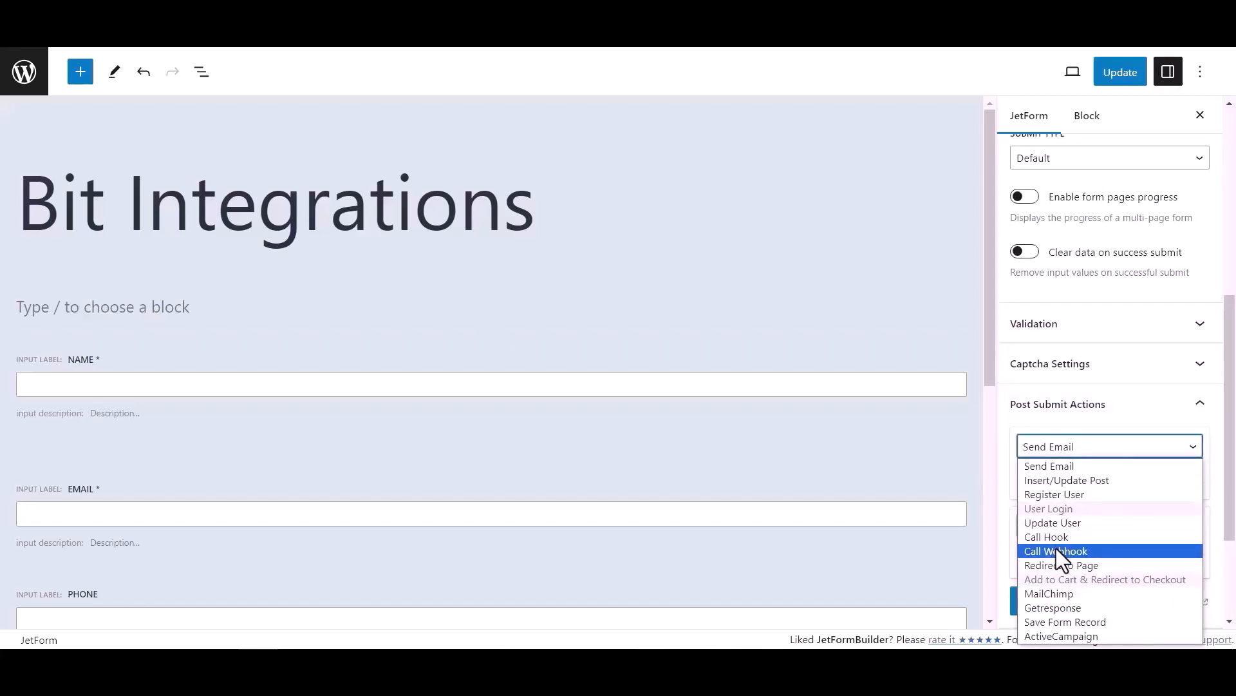
click(1056, 551)
- Paste the copied webhook URL into the Call Webhook action and update the form
click(1050, 480)
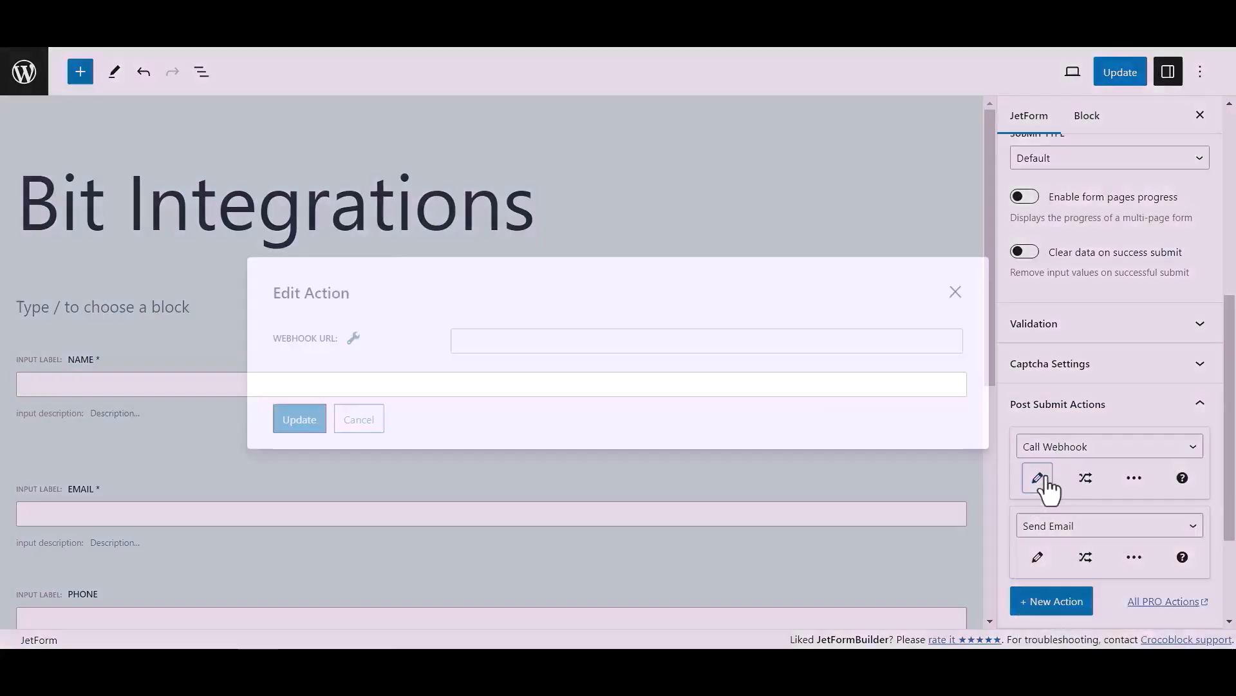
click(572, 342)
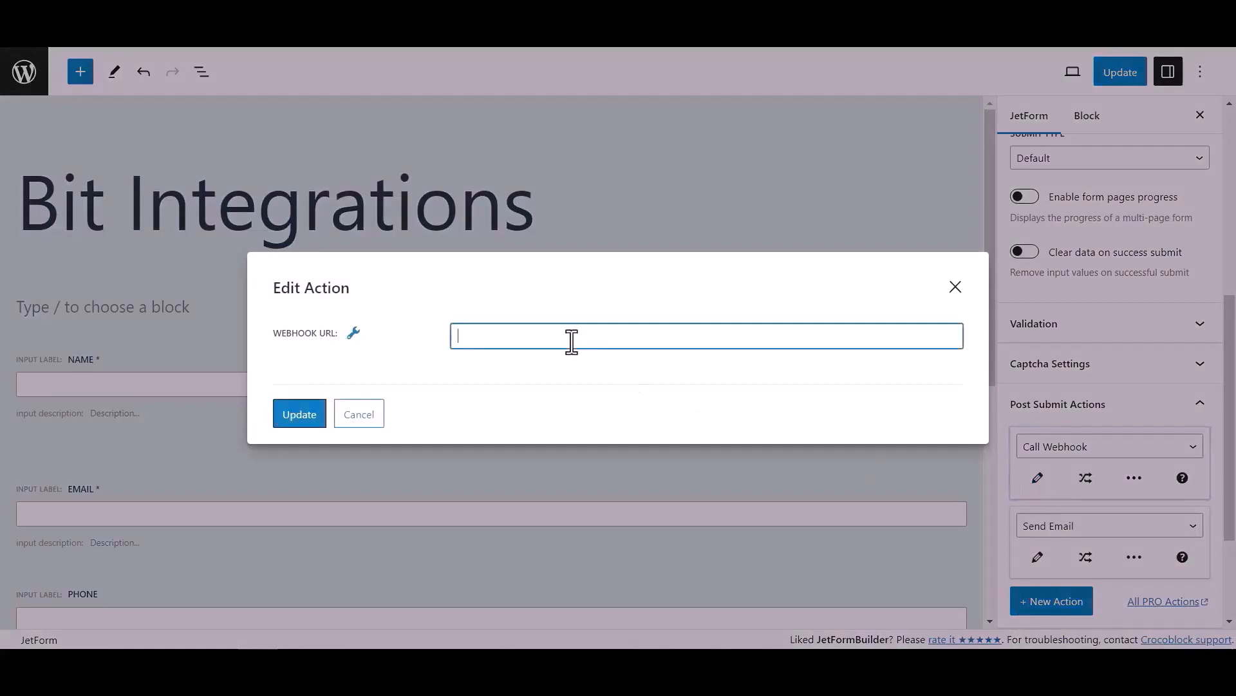
key(ctrl+v)
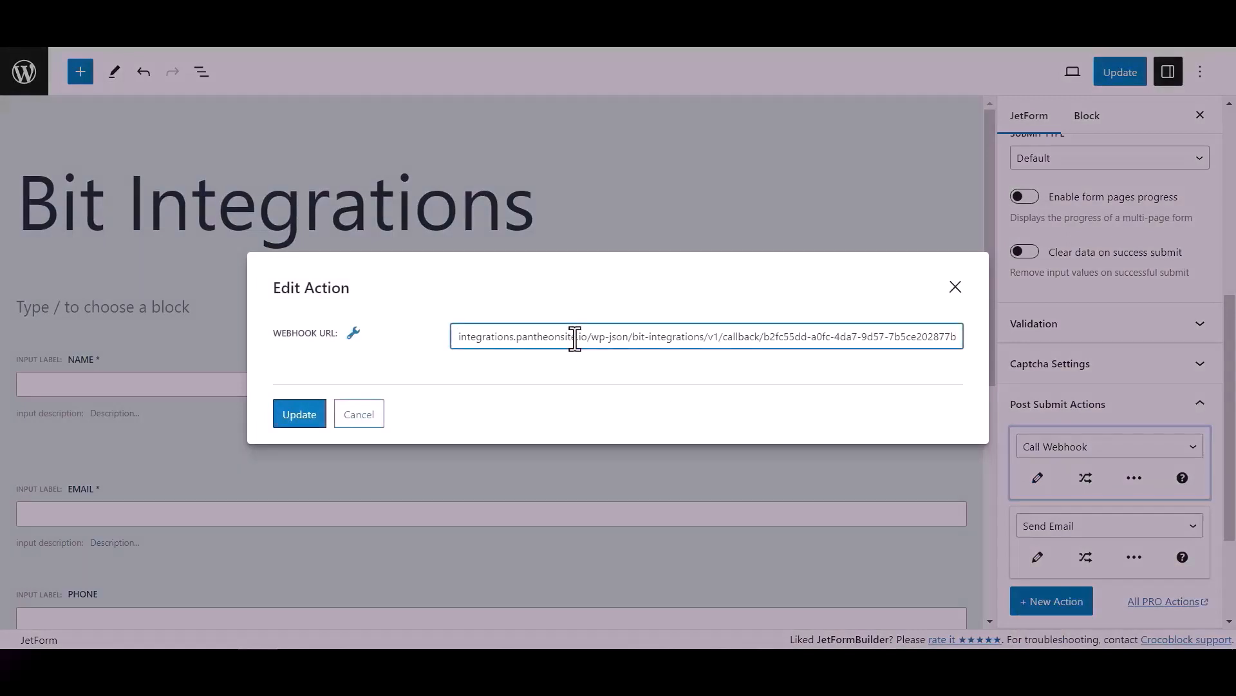
click(320, 417)
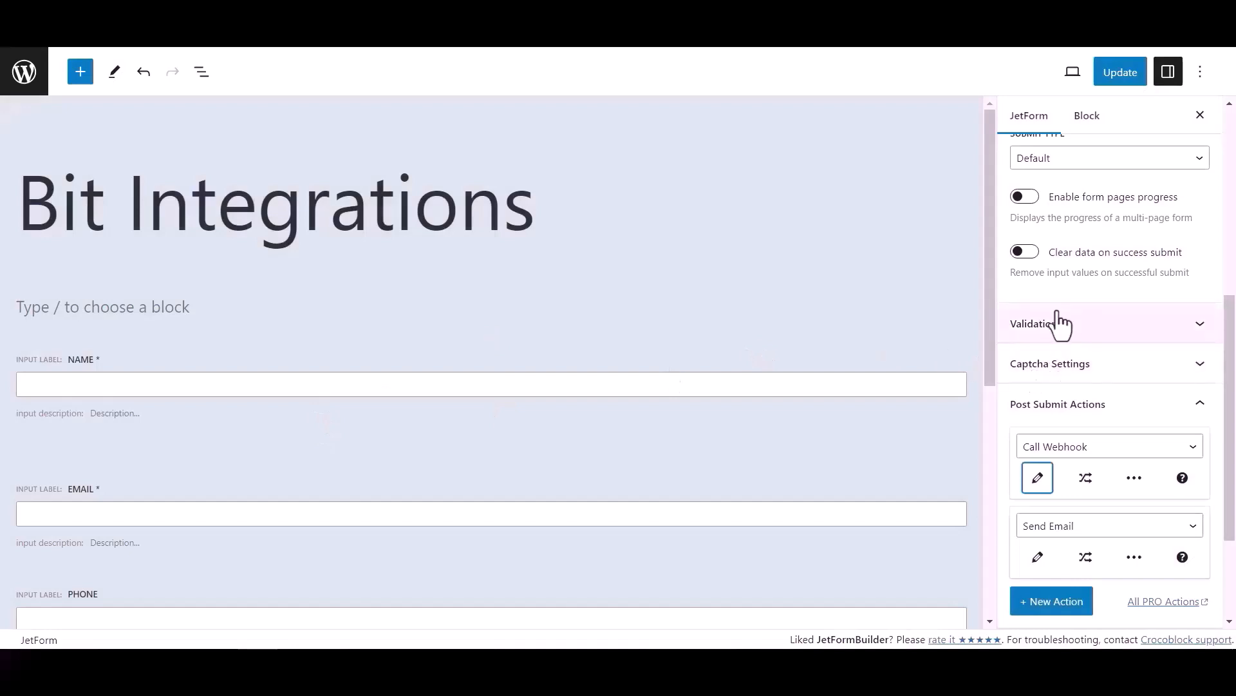
click(1130, 76)
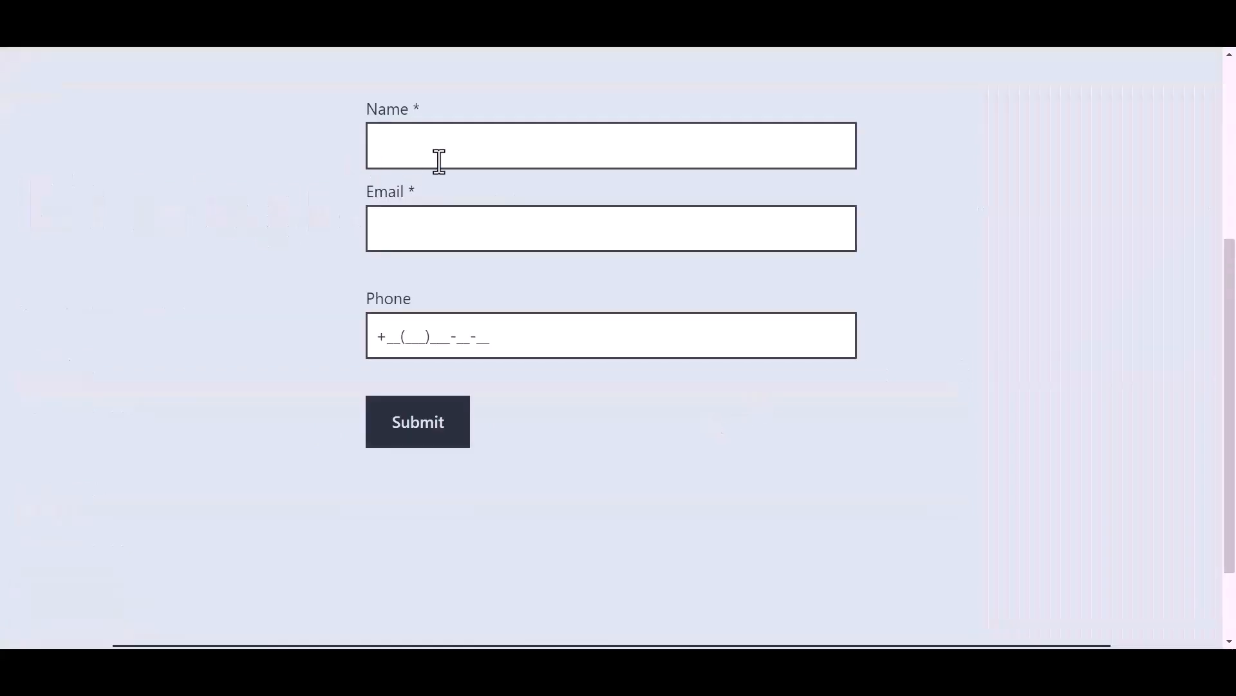
- Enter 'Bit Integrations' as the name, plus a test e-mail address and phone number
click(463, 148)
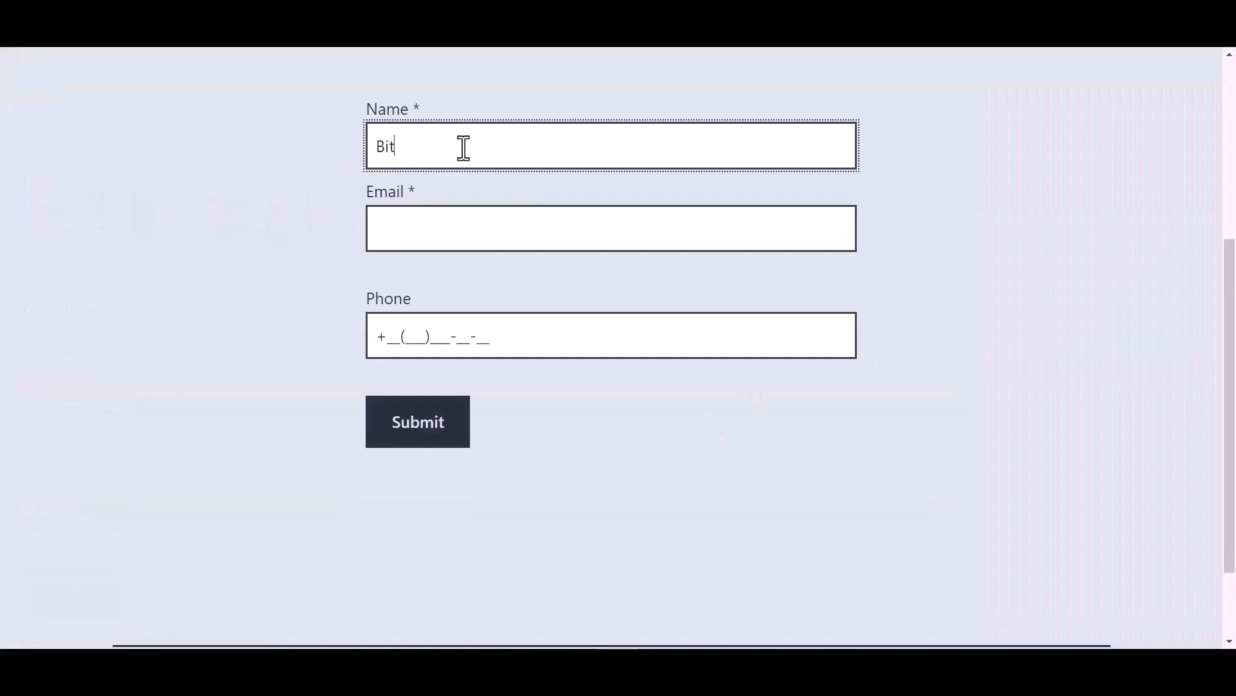
text(Bit Integrations)
key(Tab)
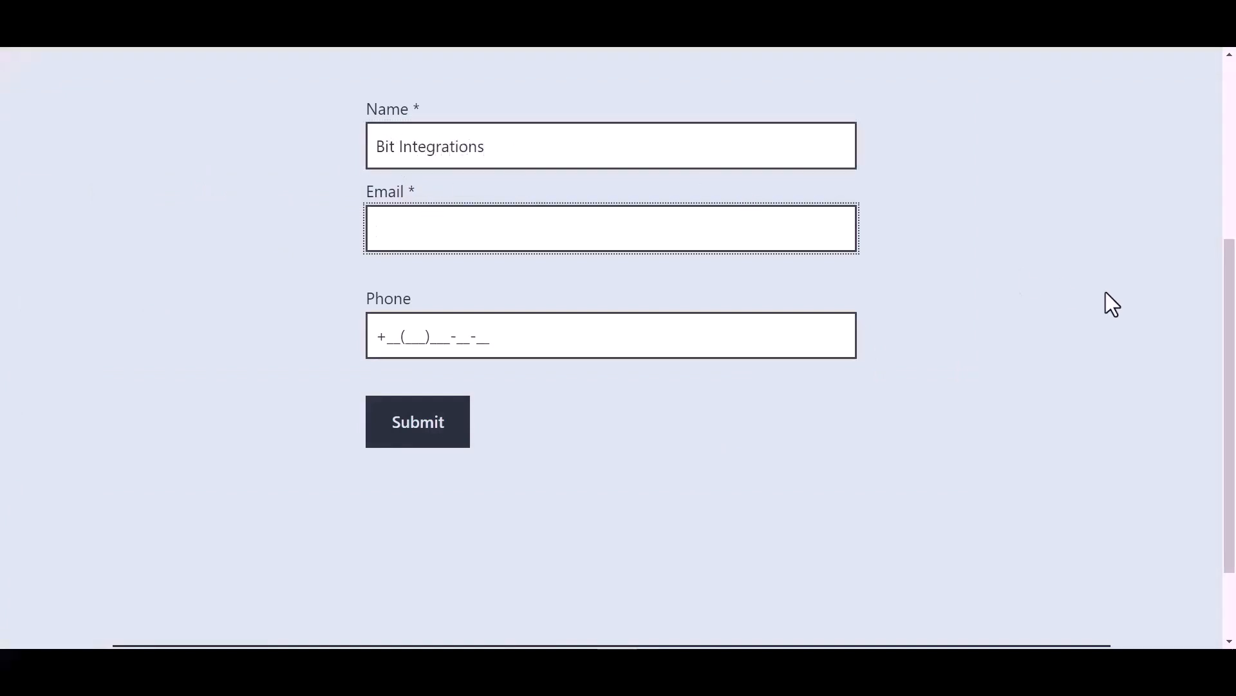
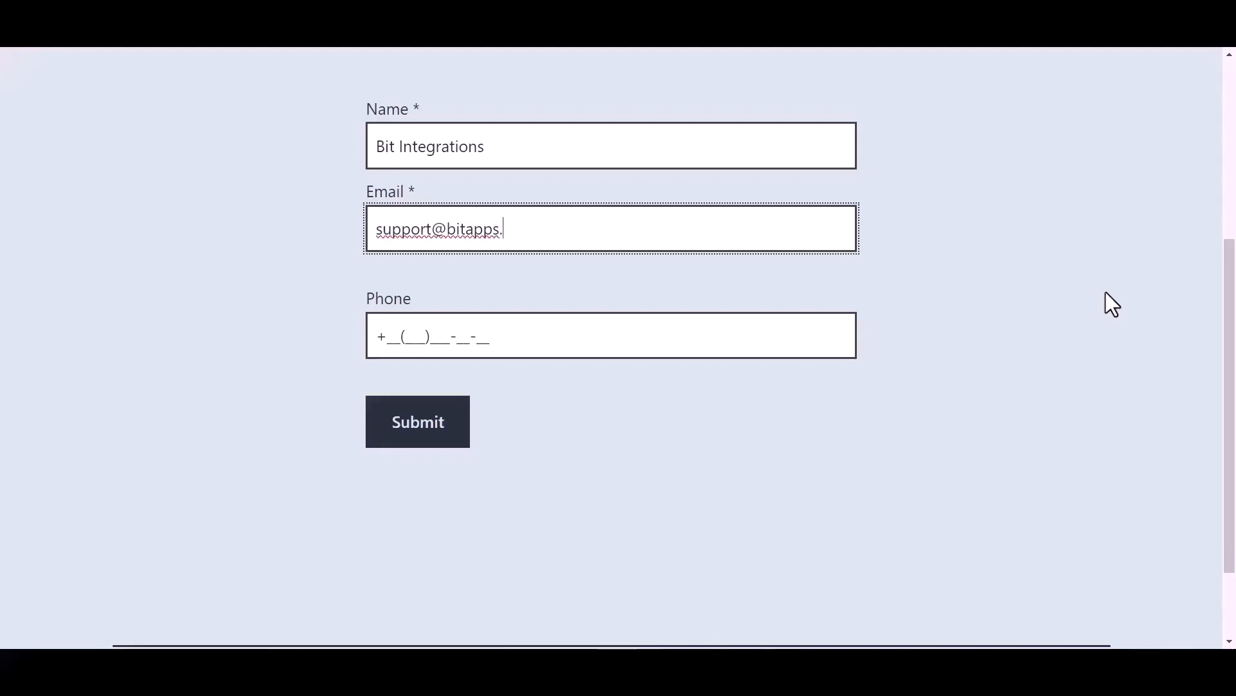
click(477, 336)
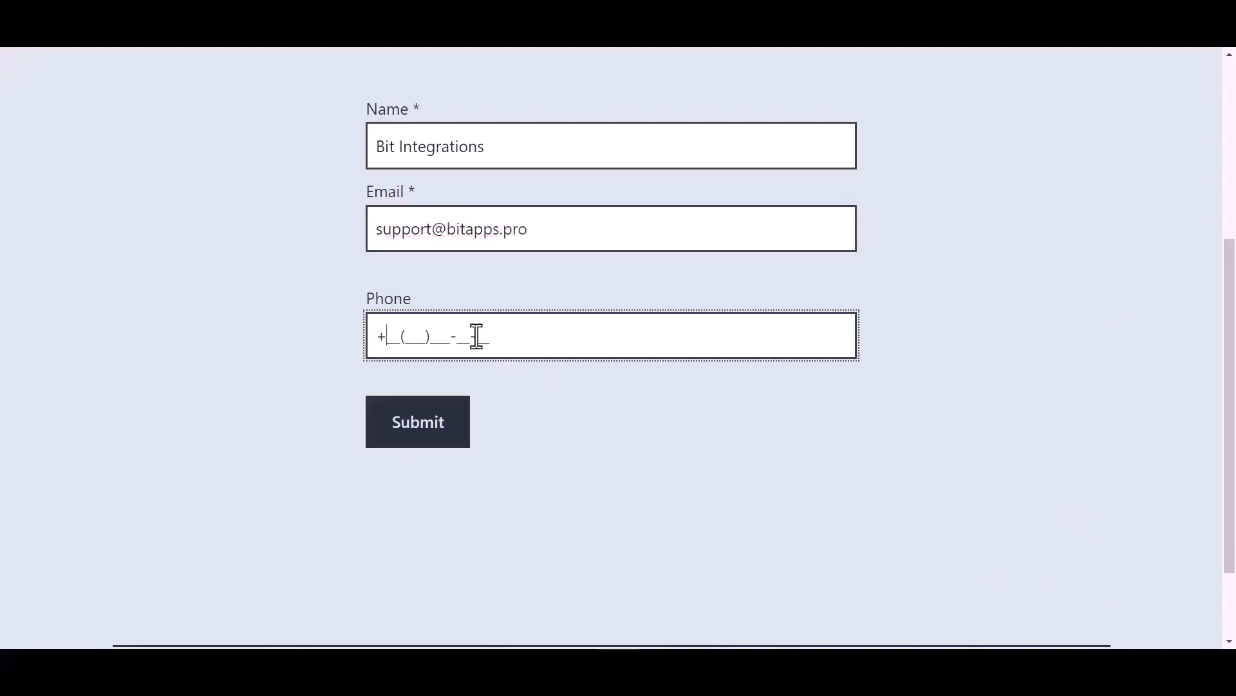
text(44(455)566-6_-__)
- Submit the test form and scroll through the fetched webhook values and their types
click(428, 438)
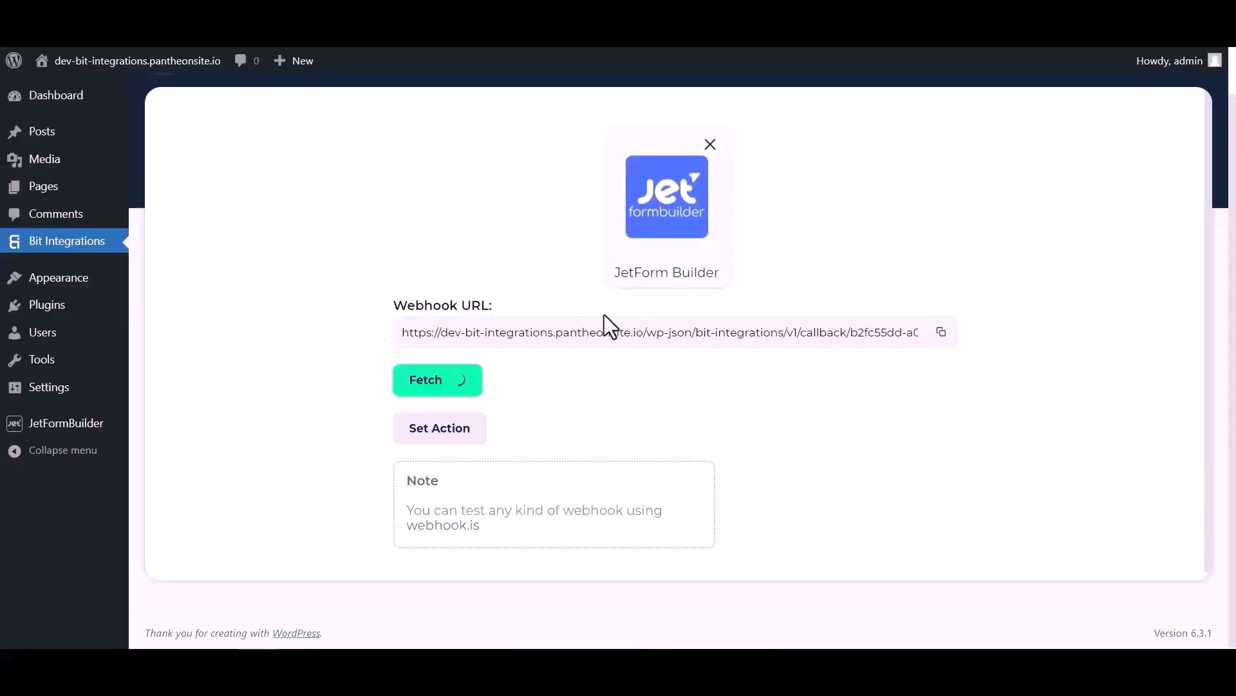
scroll(644, 403, down, 4)
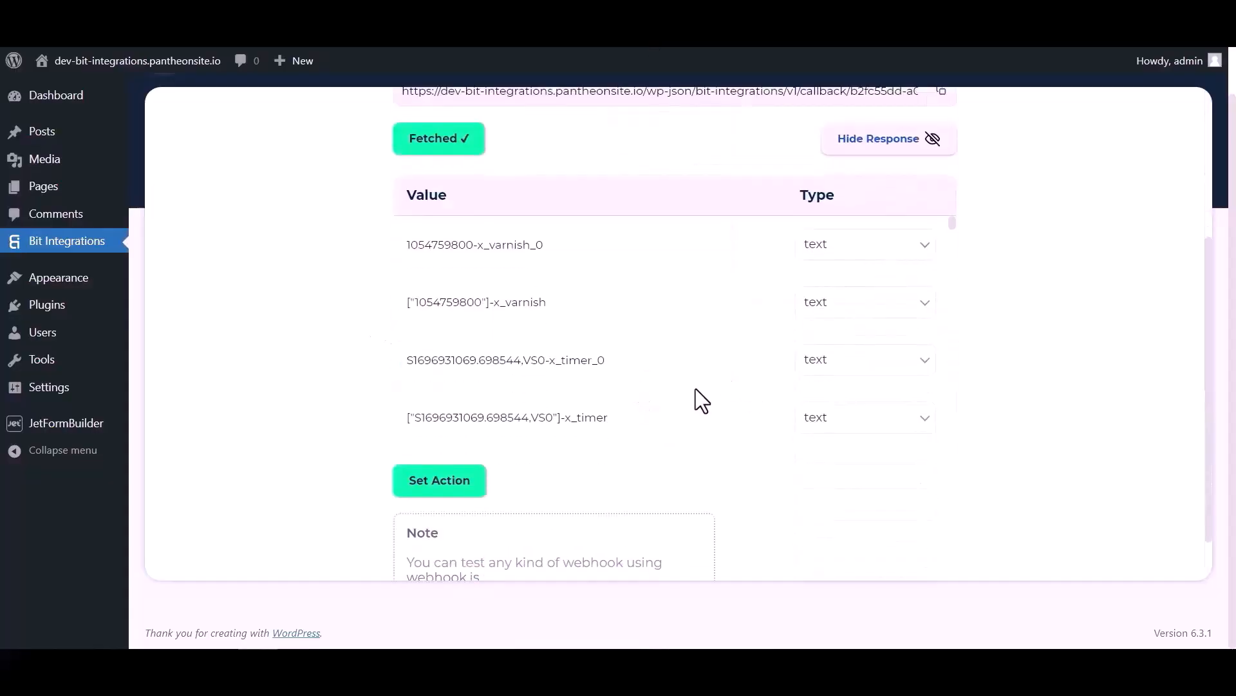
scroll(671, 264, down, 8)
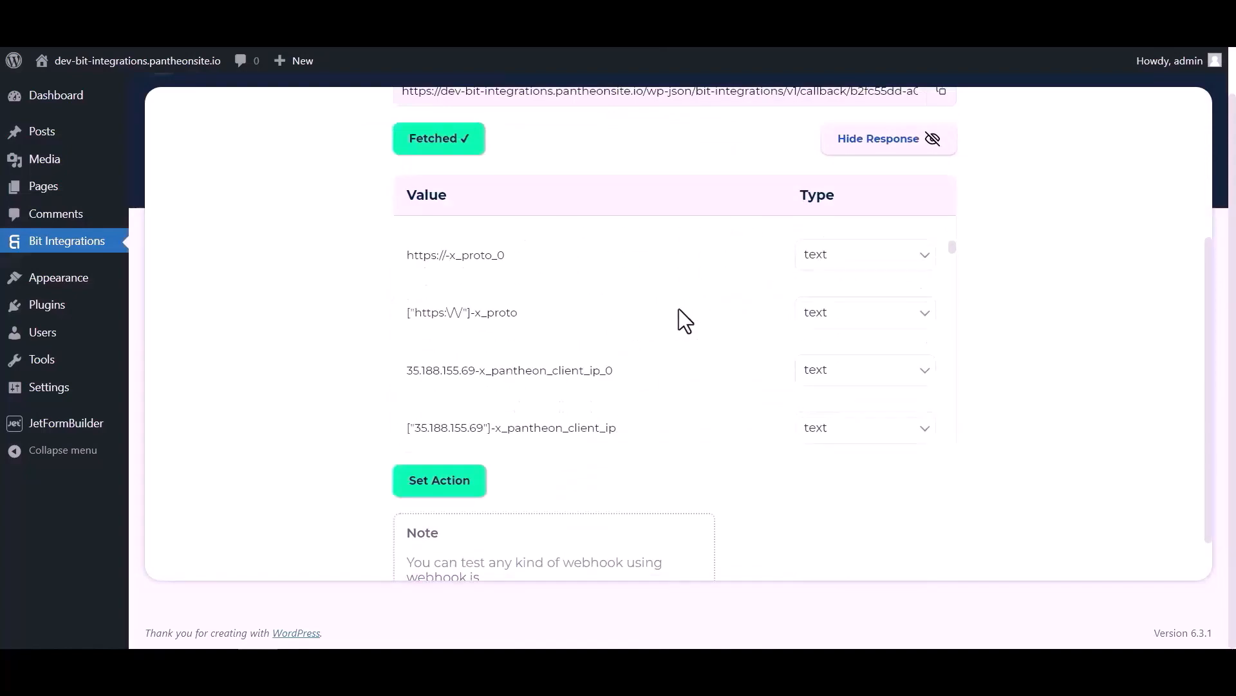
scroll(679, 307, down, 10)
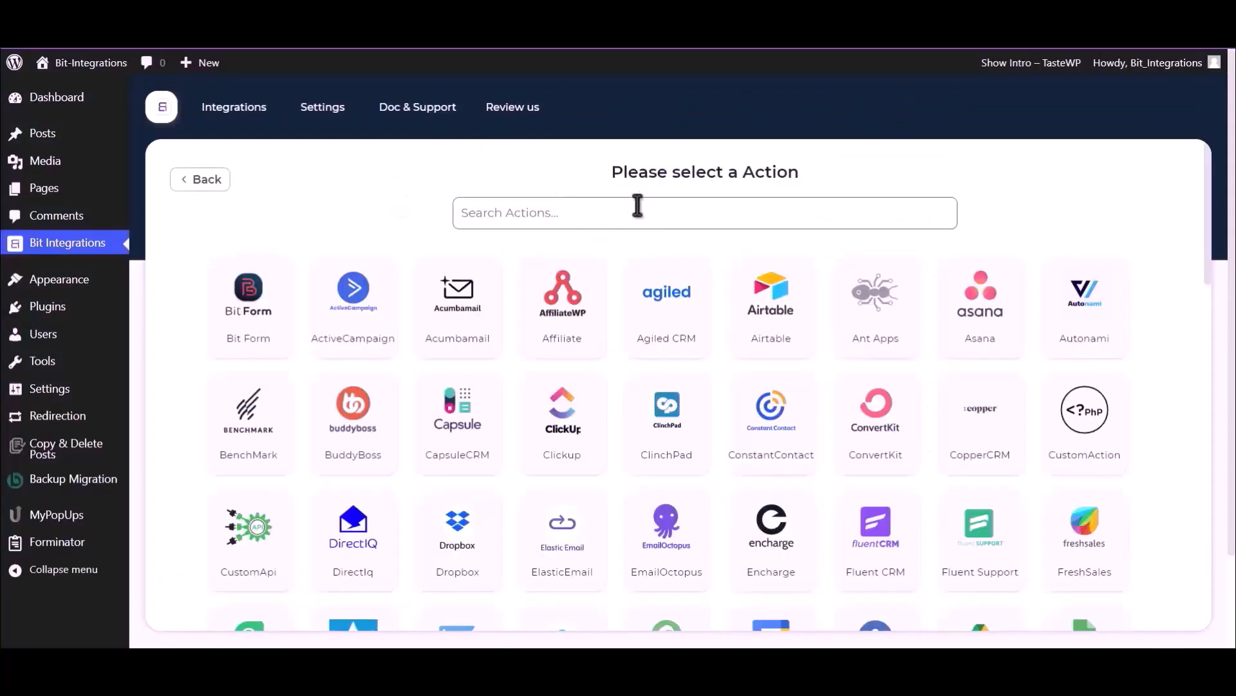
text(Goog)
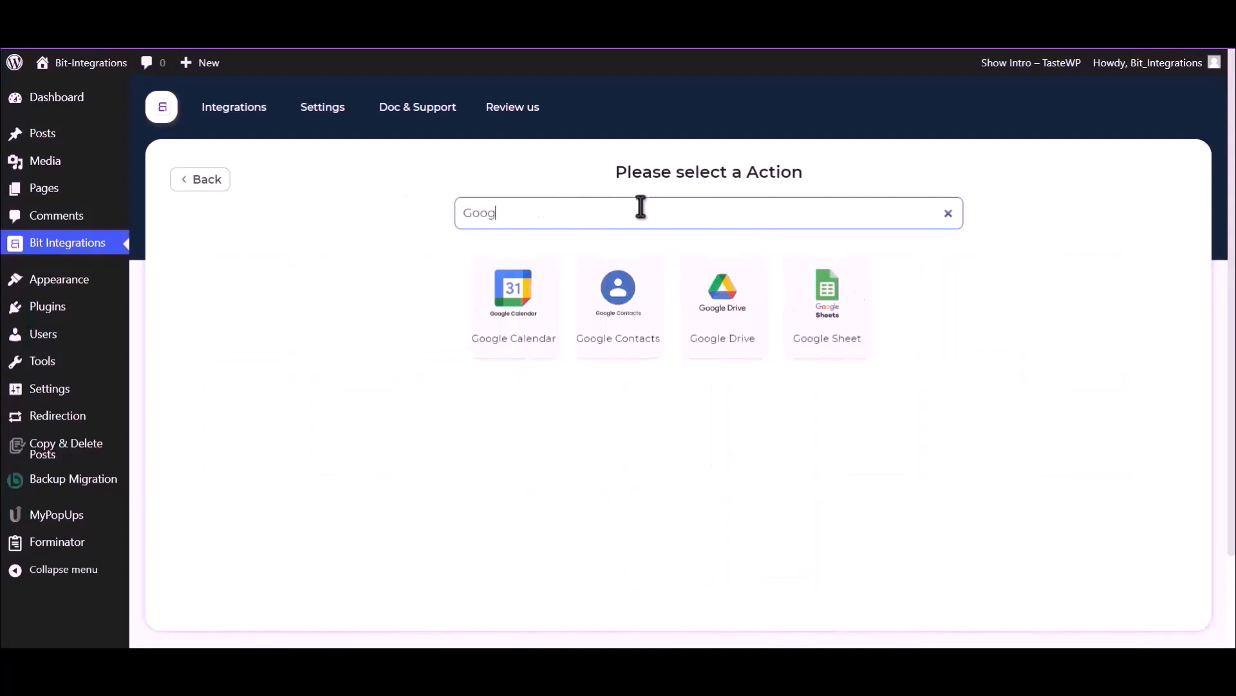
click(717, 315)
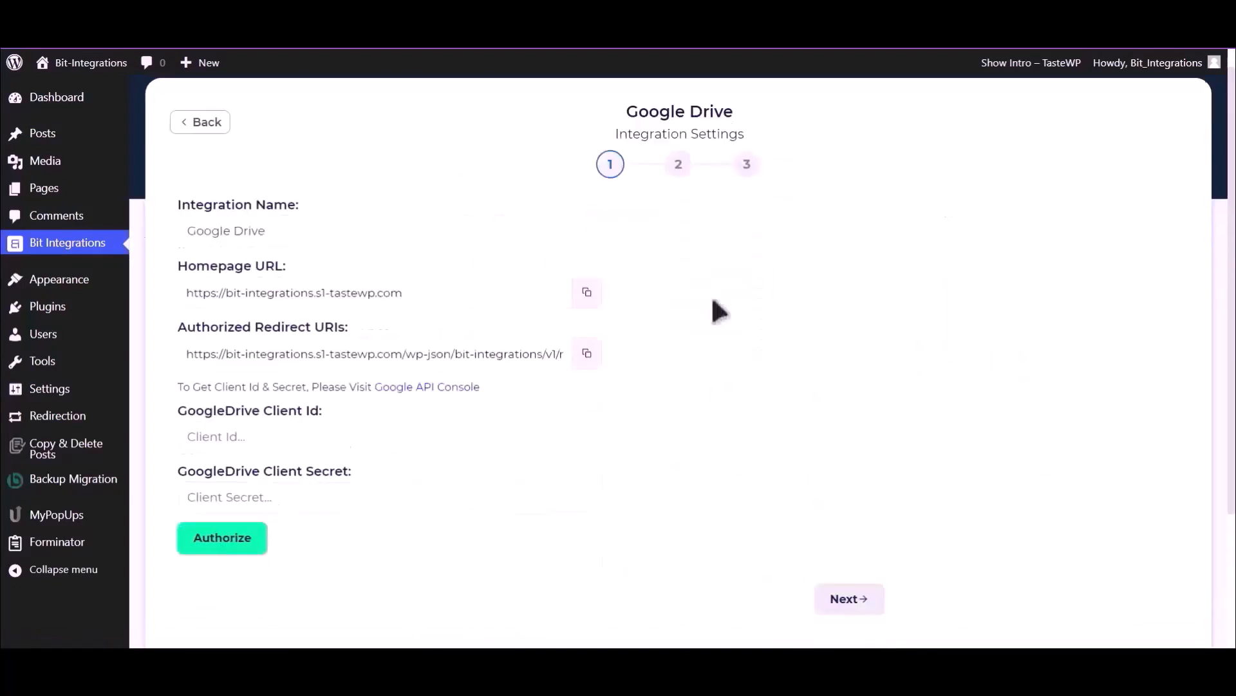
scroll(717, 315, down, 2)
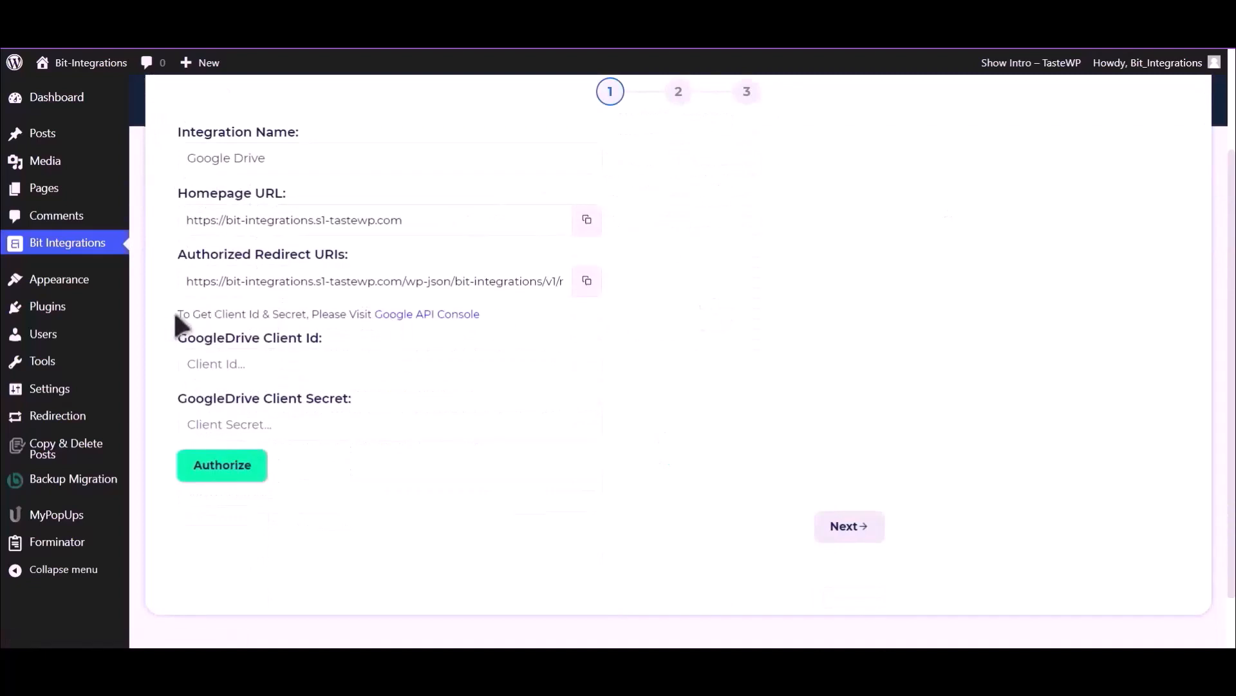
drag(177, 313, 372, 316)
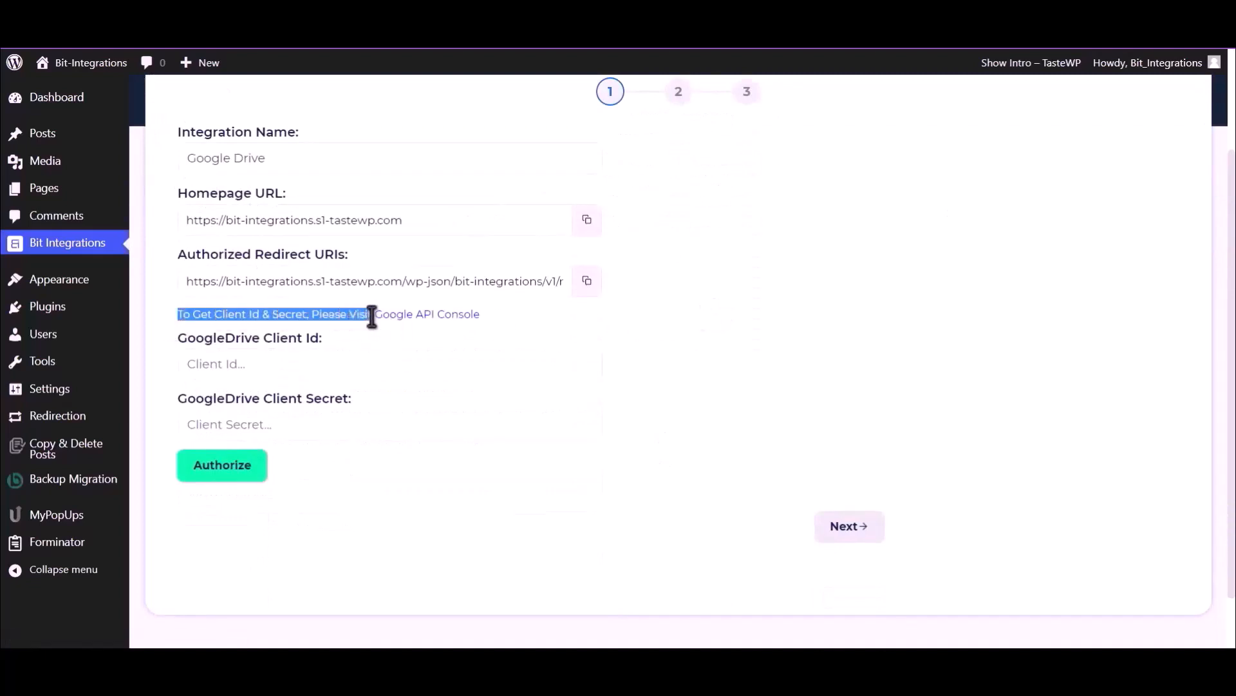
- Enable the Google Drive API for the Google Cloud project
click(402, 316)
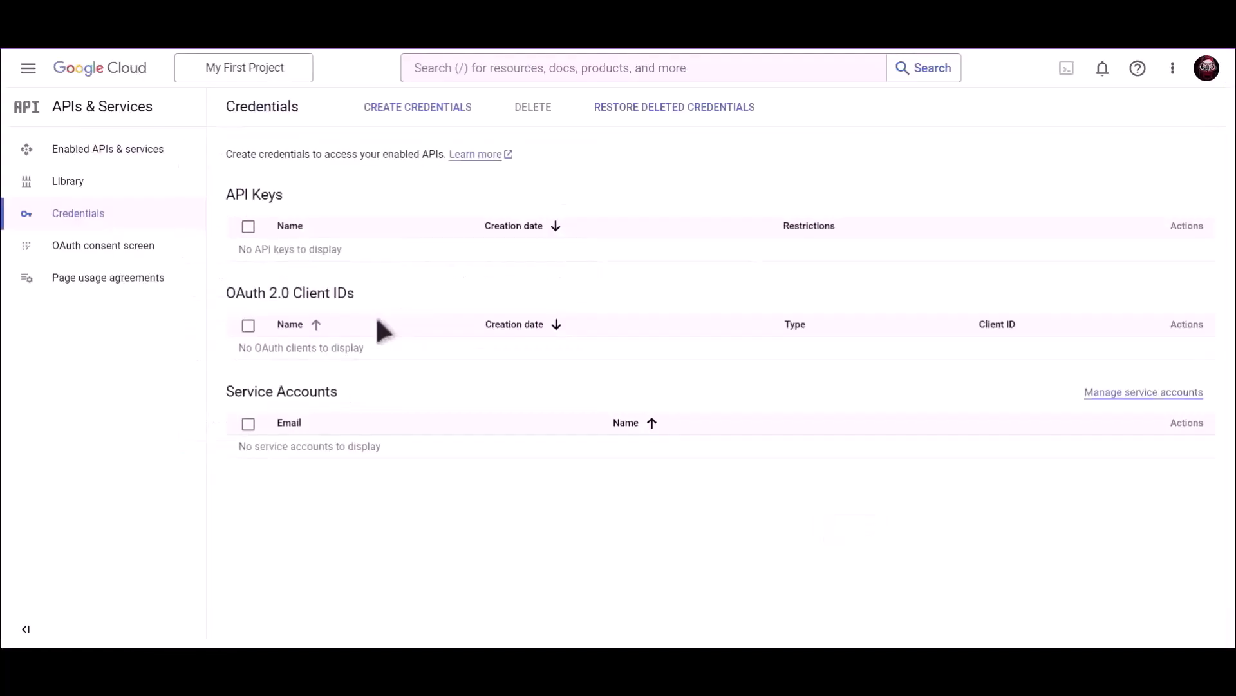
click(547, 67)
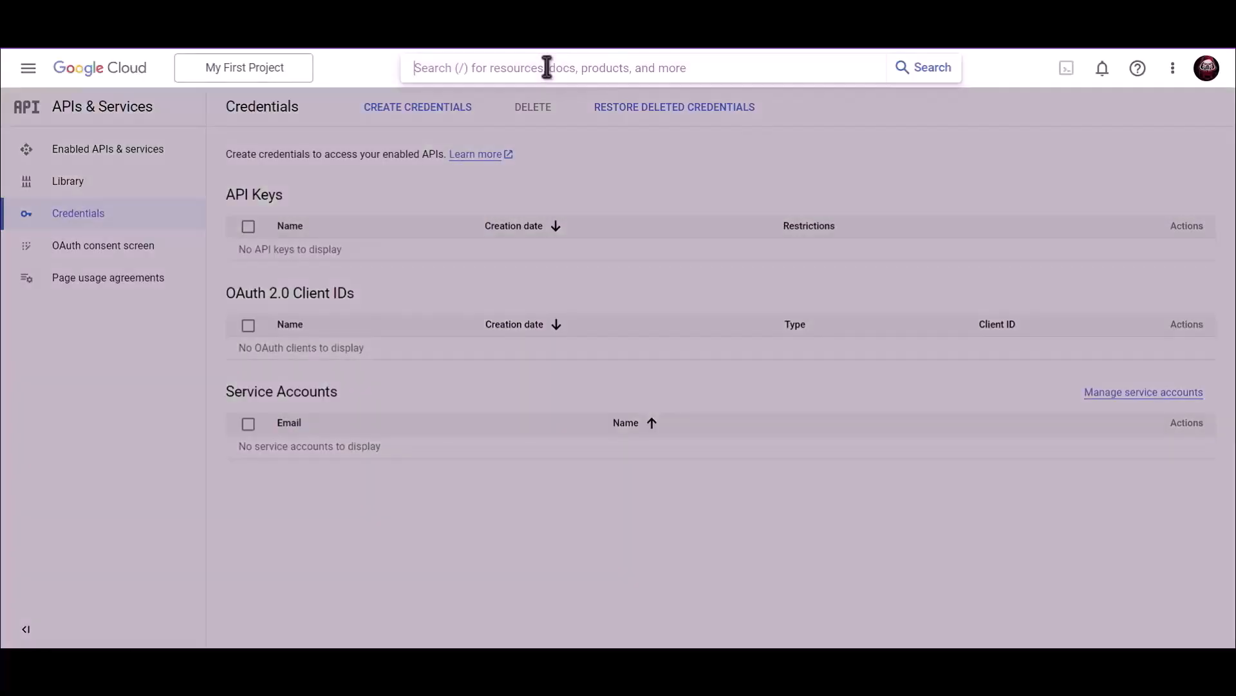
text(Google)
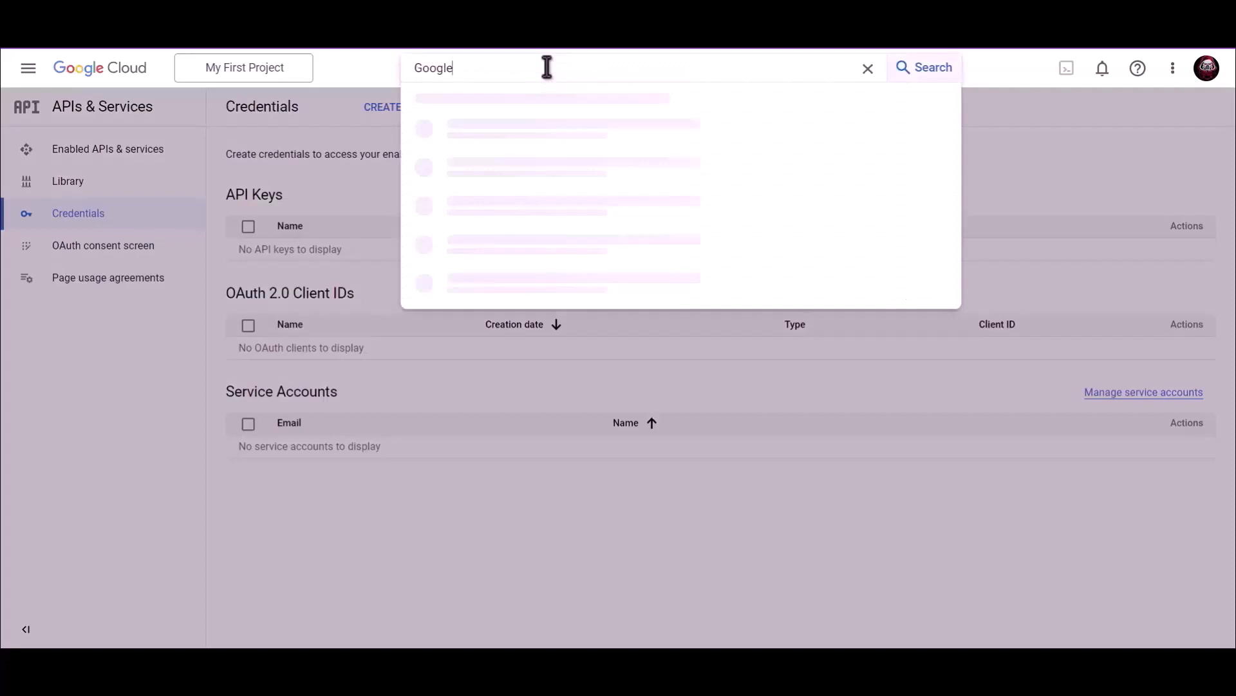
text( Drive API)
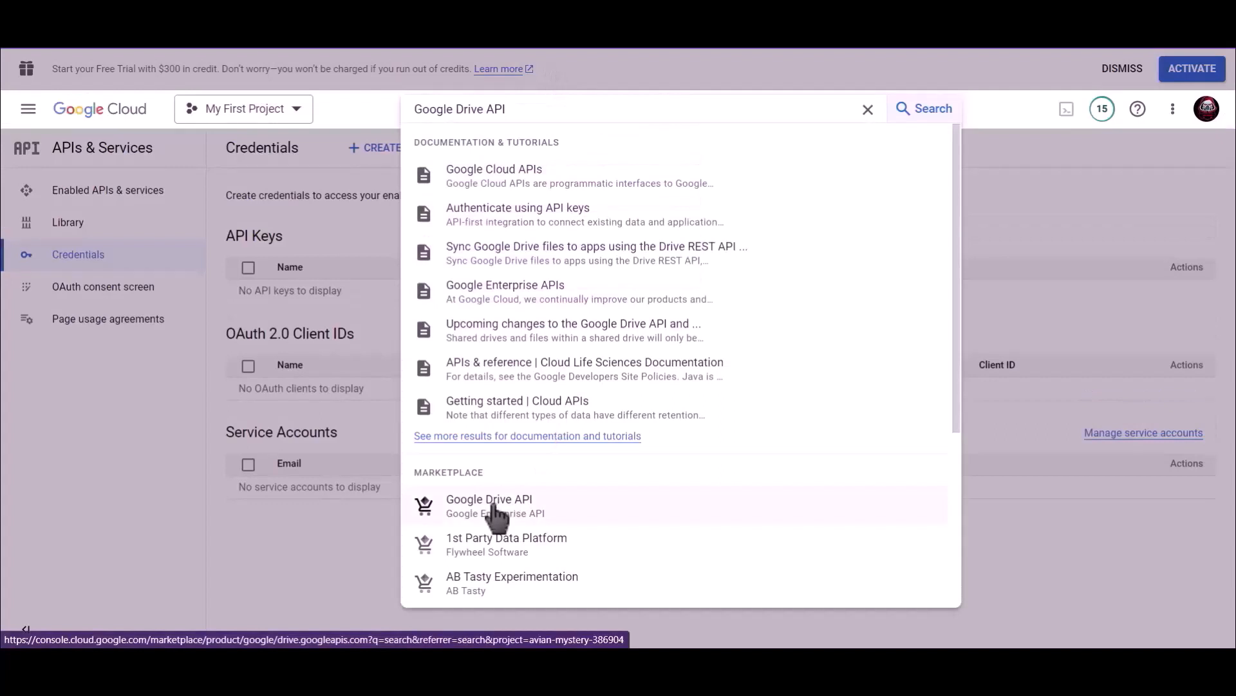
click(494, 510)
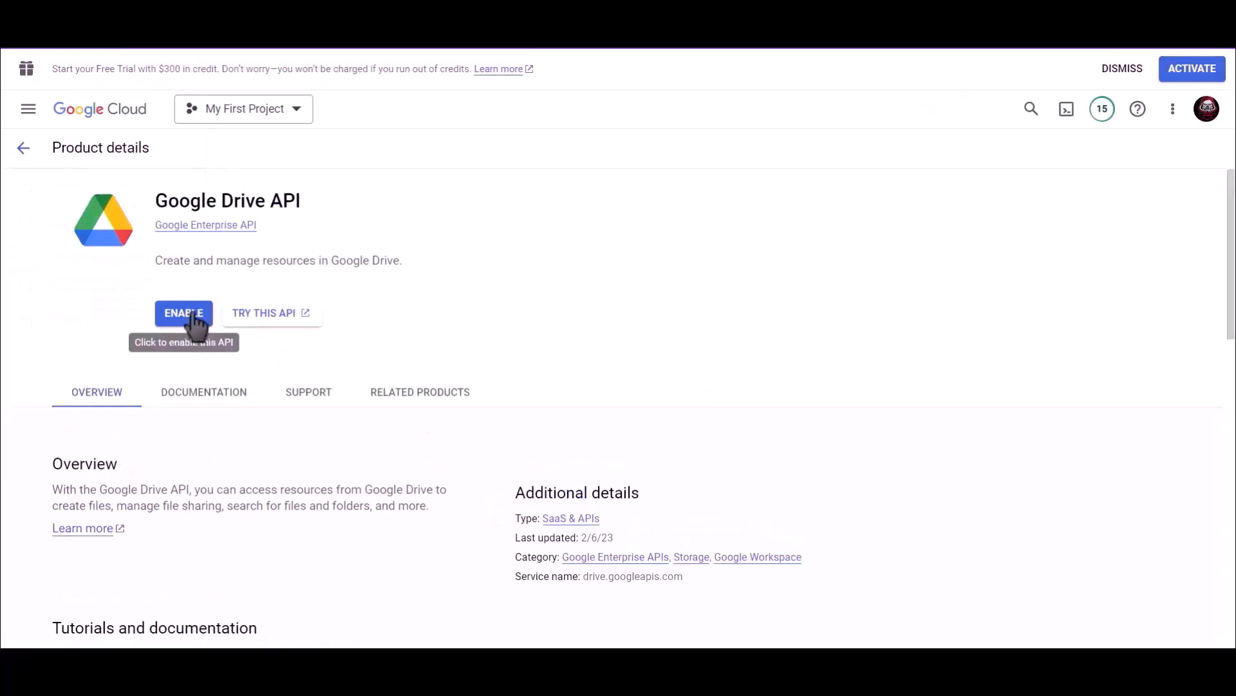
click(194, 316)
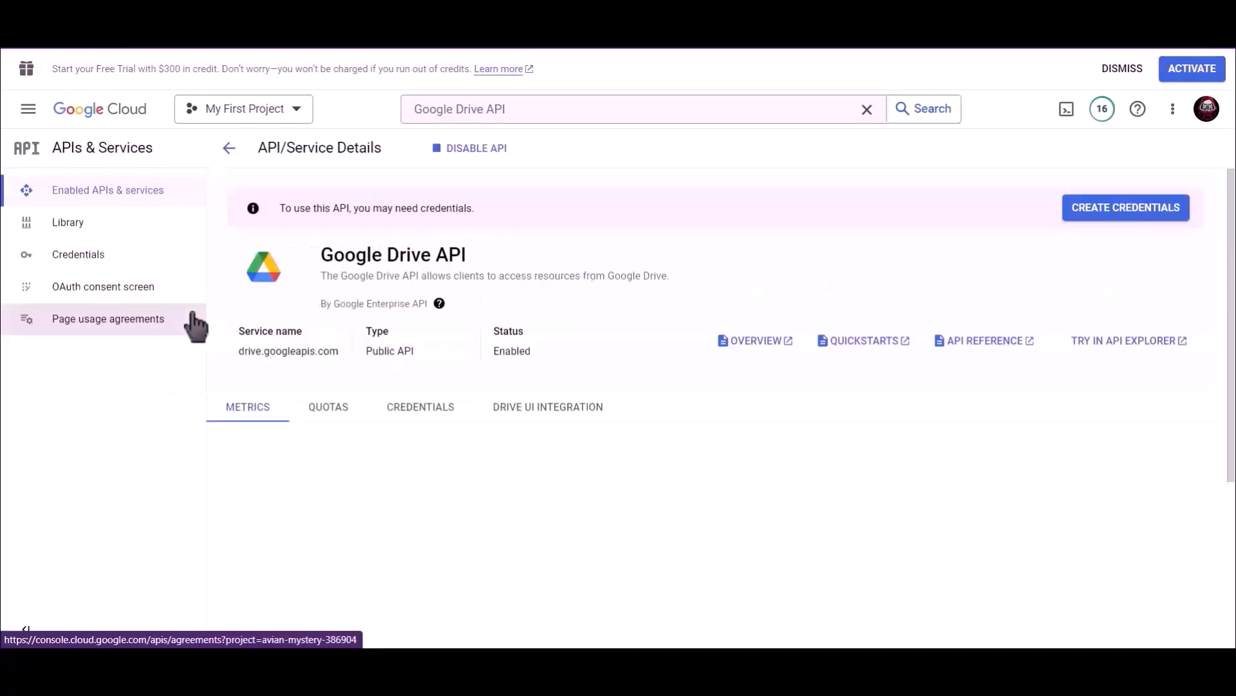
- Start an OAuth client ID of type Web application named 'Bit Integrations'
click(105, 260)
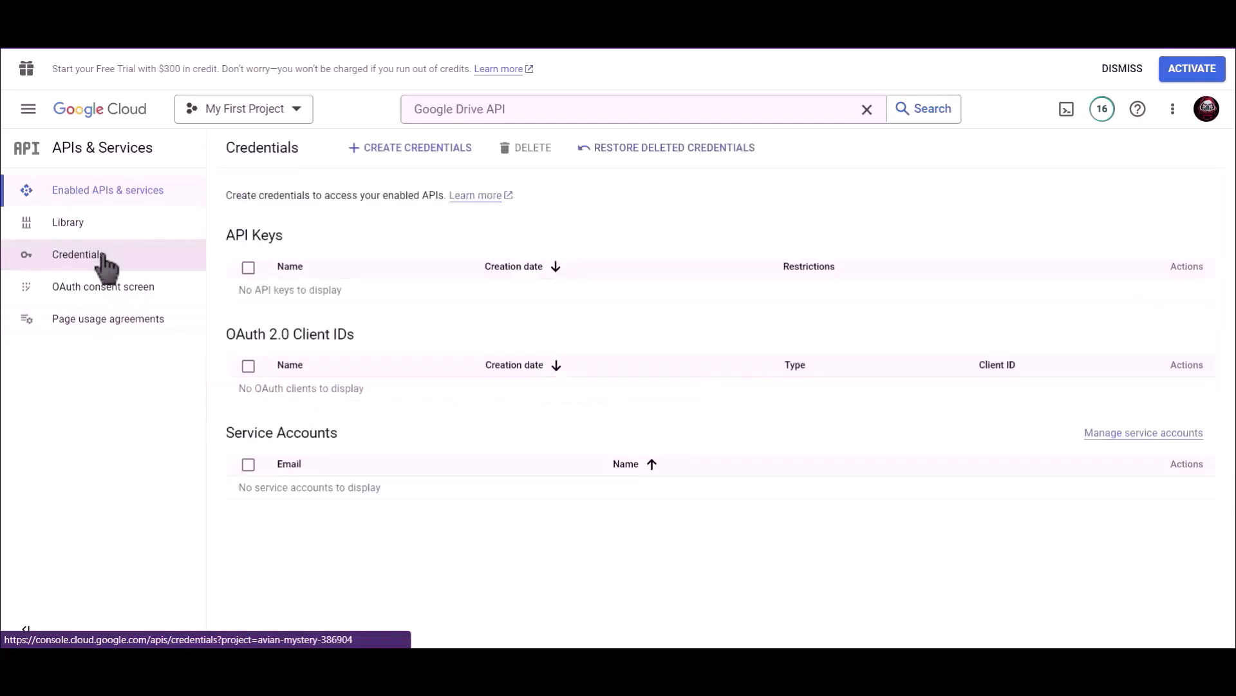
click(412, 159)
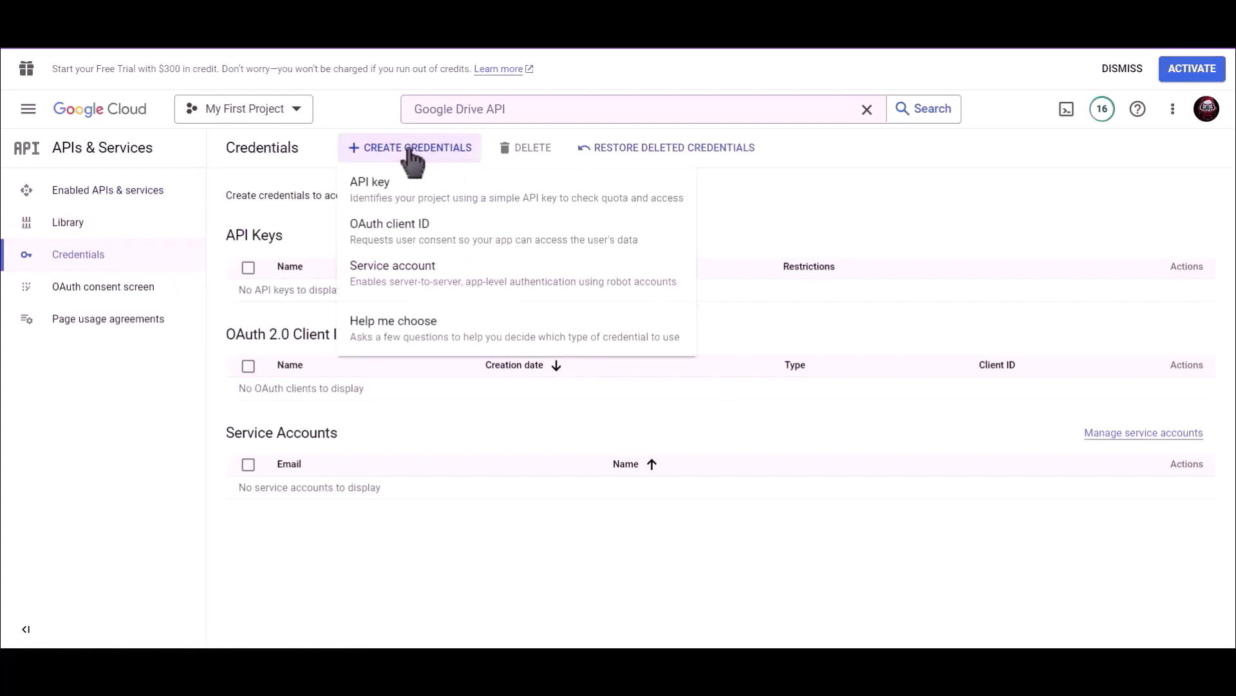
click(463, 240)
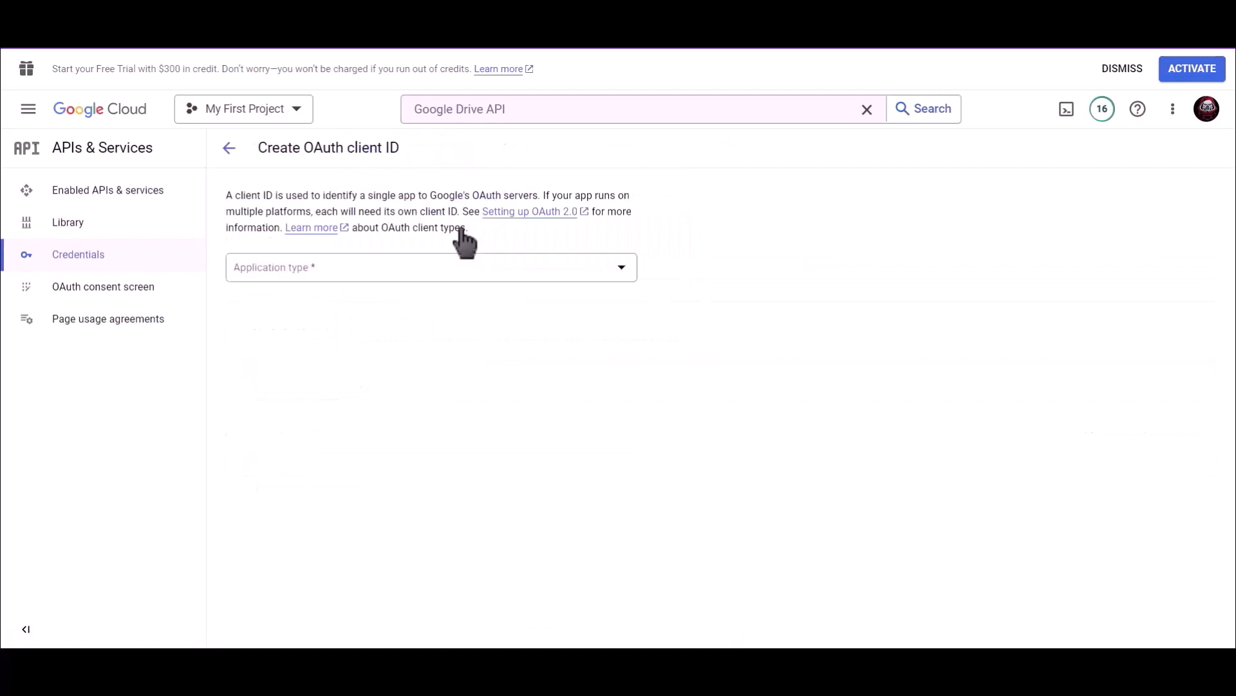
click(318, 270)
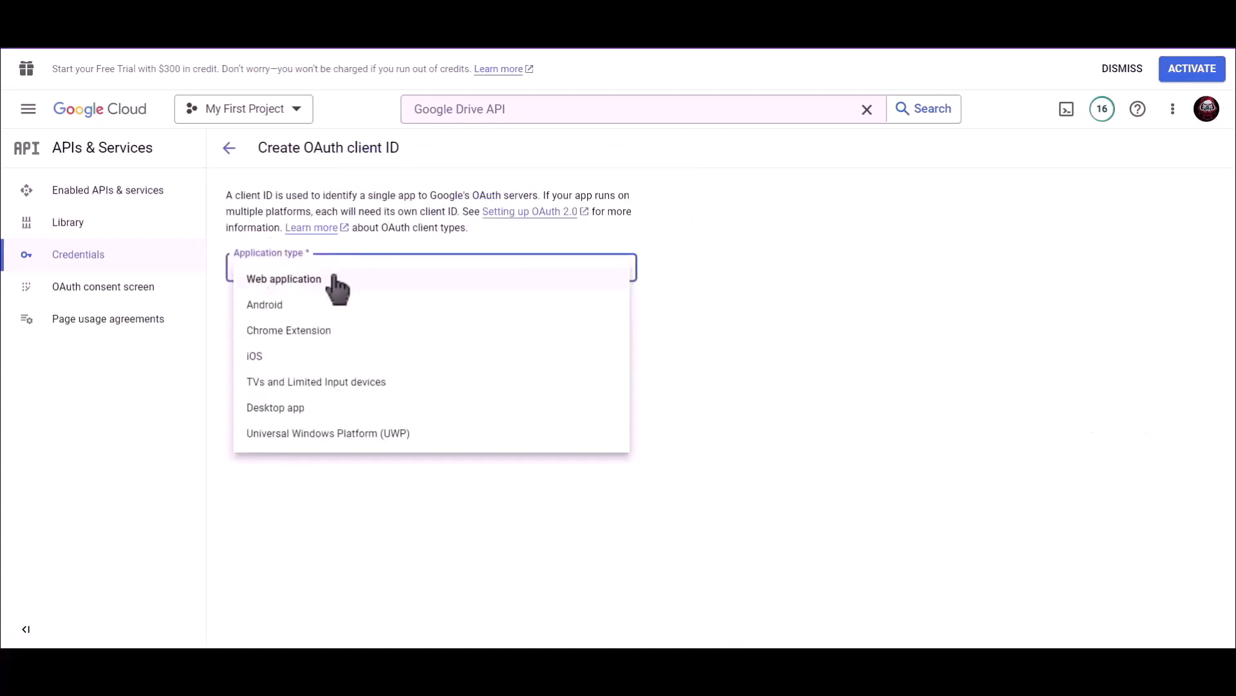
click(334, 280)
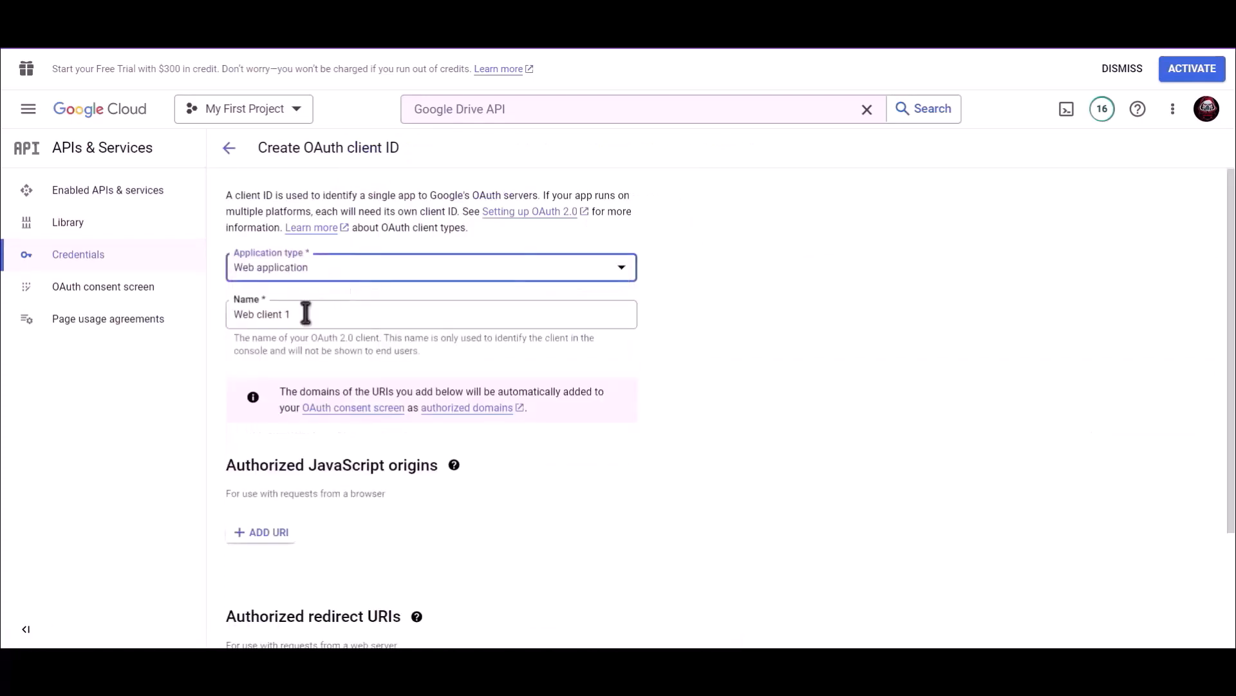
triple_click(231, 314)
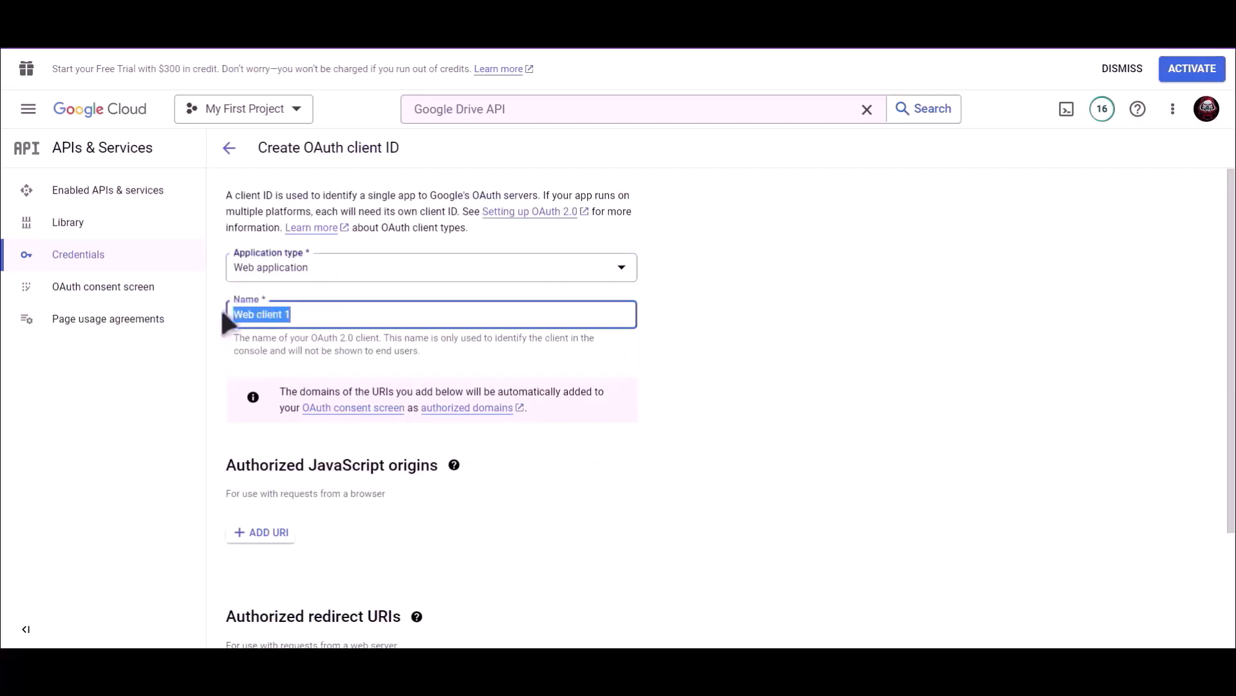
text(Bit Integrations)
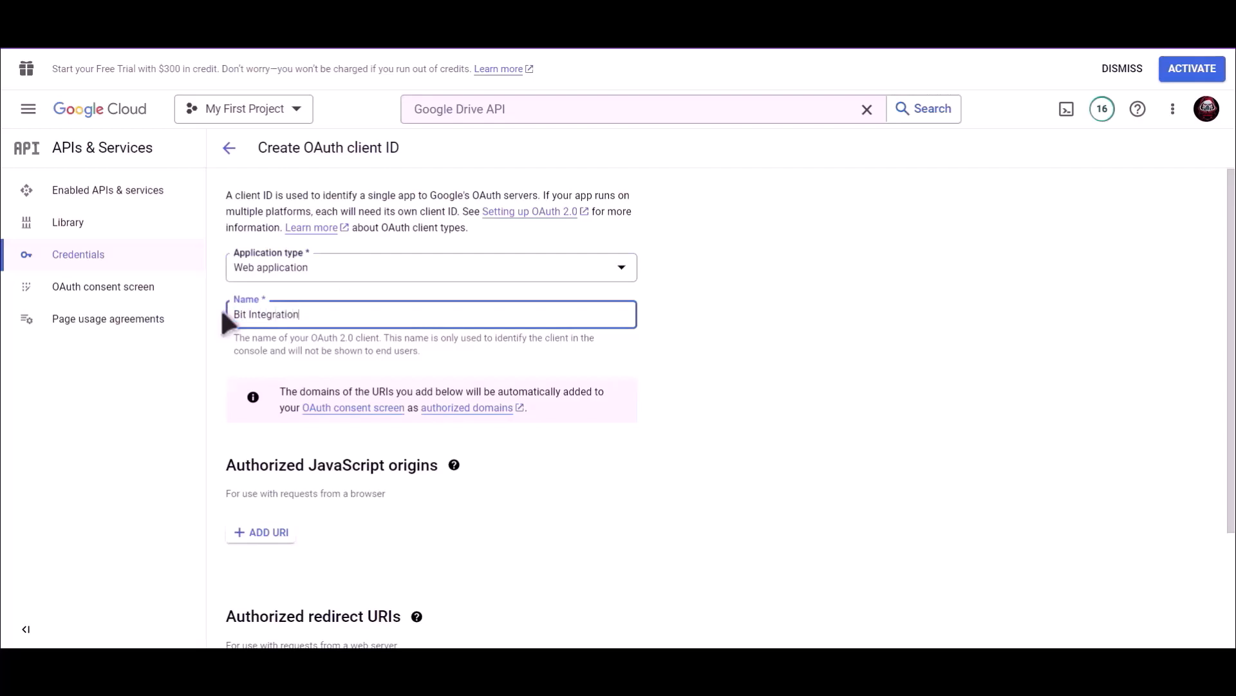
click(668, 365)
- Add the plugin's redirect URL as an authorized redirect URI and create the OAuth client
scroll(647, 365, down, 2)
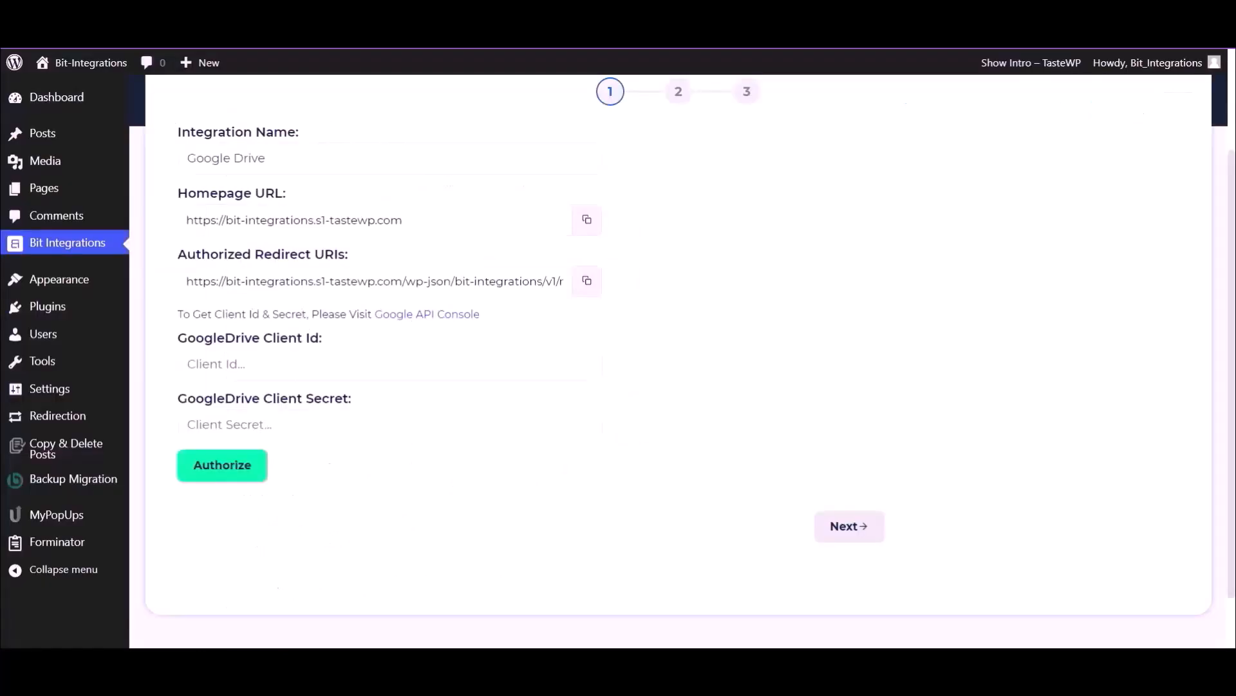
click(586, 289)
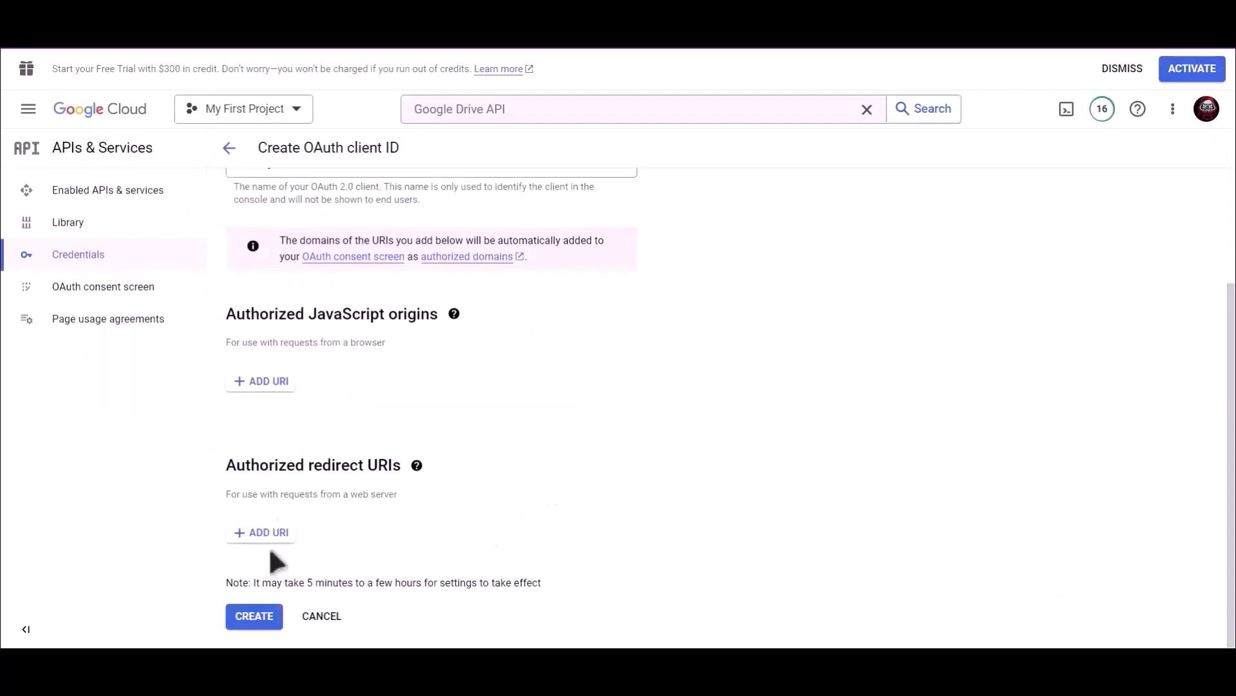
click(270, 539)
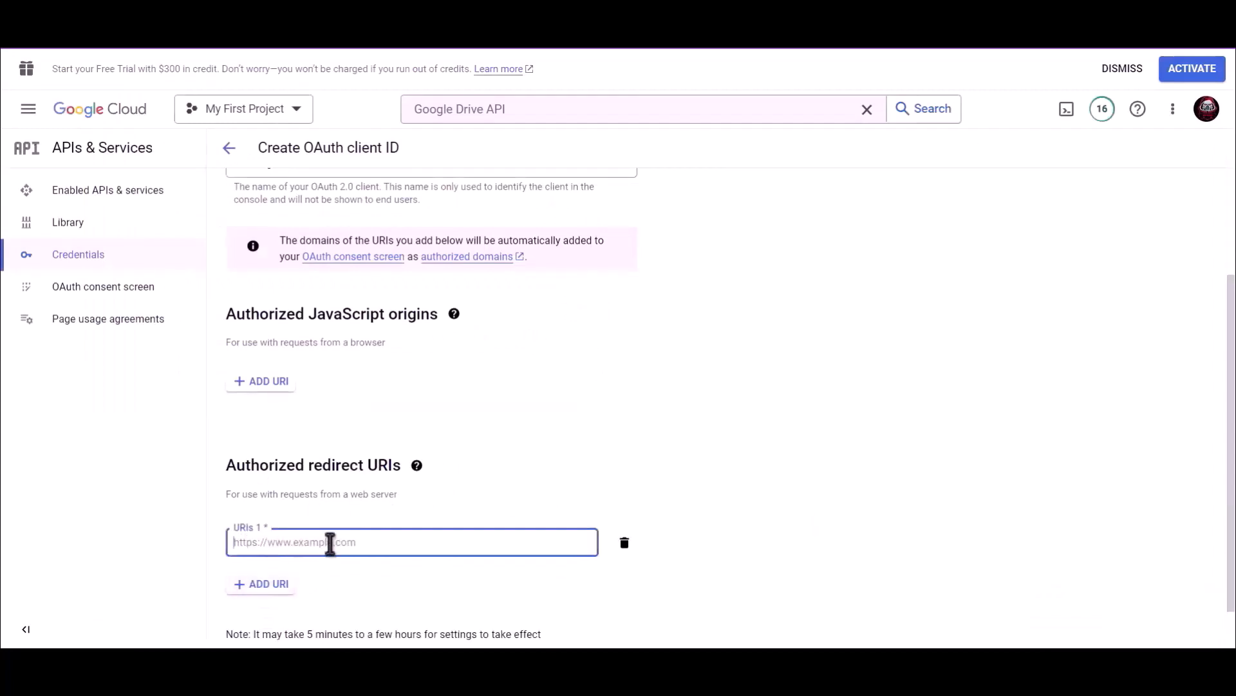
key(ctrl+v)
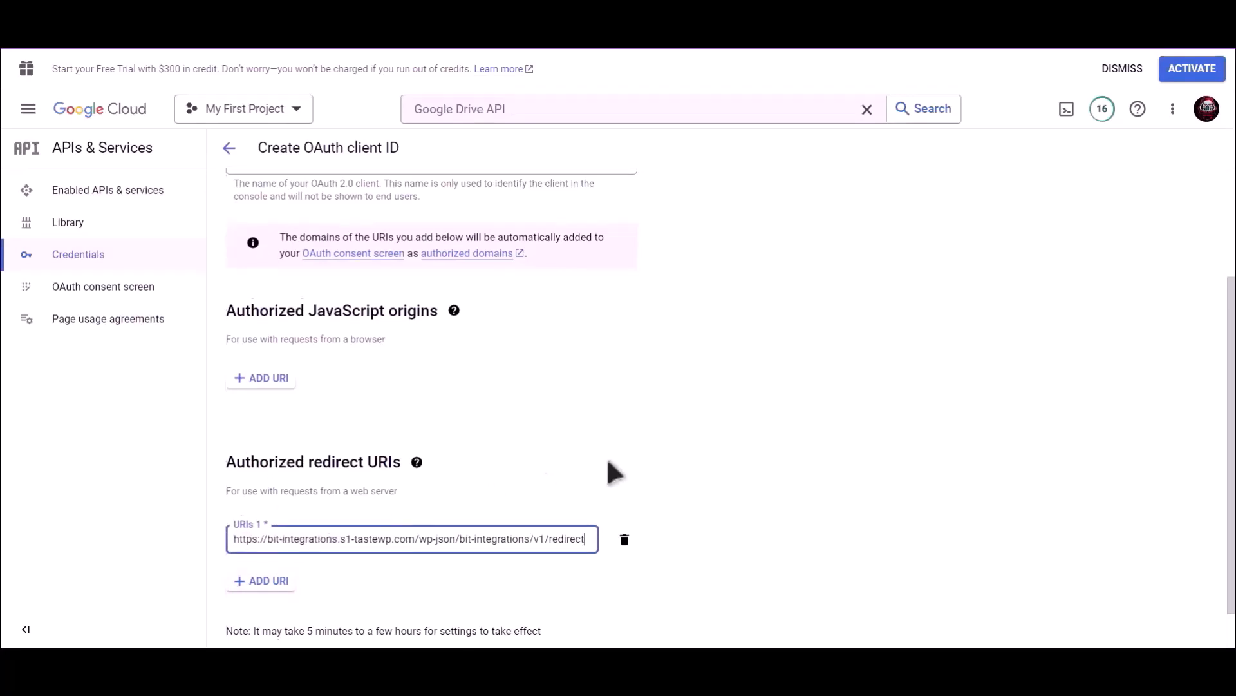
scroll(605, 456, down, 1)
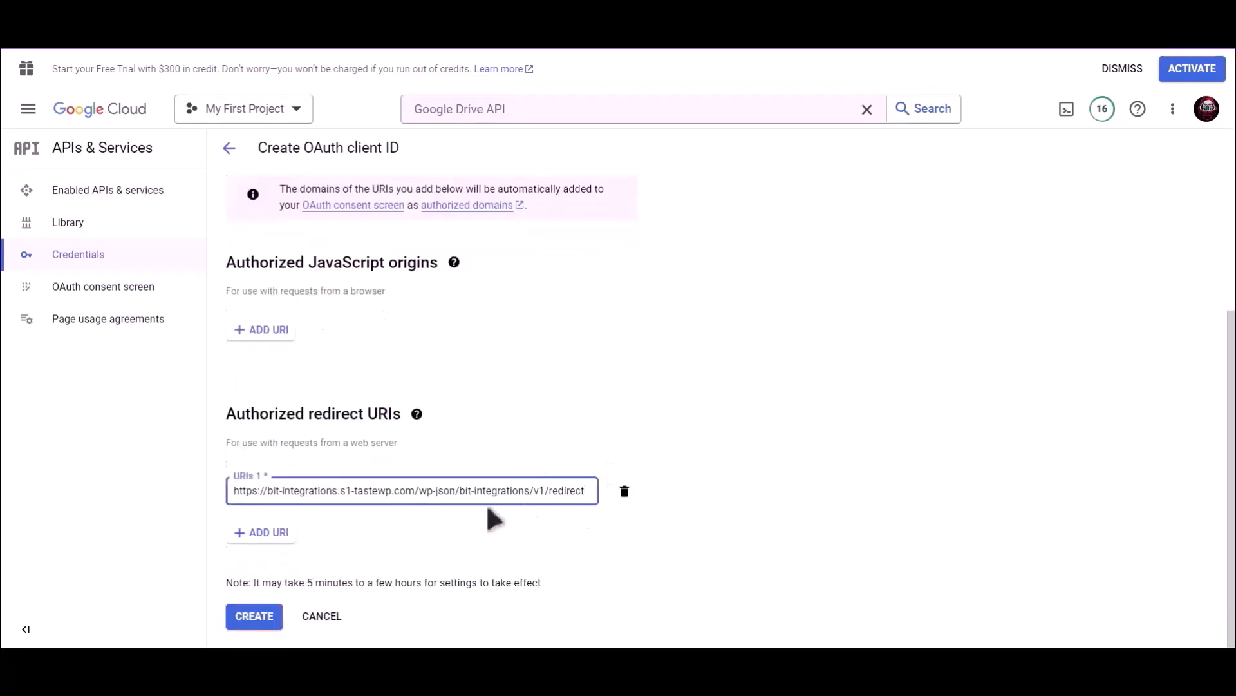
click(255, 617)
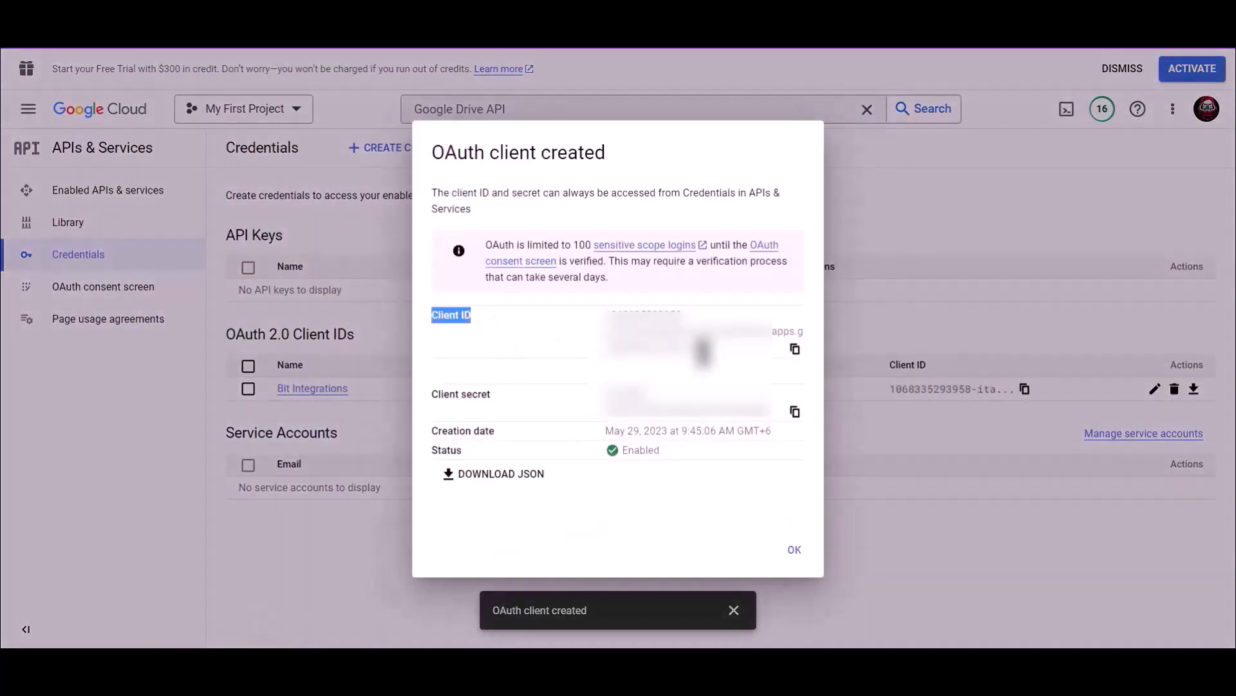
- Paste the new client ID into the plugin's Client Id field and copy the client secret
click(796, 350)
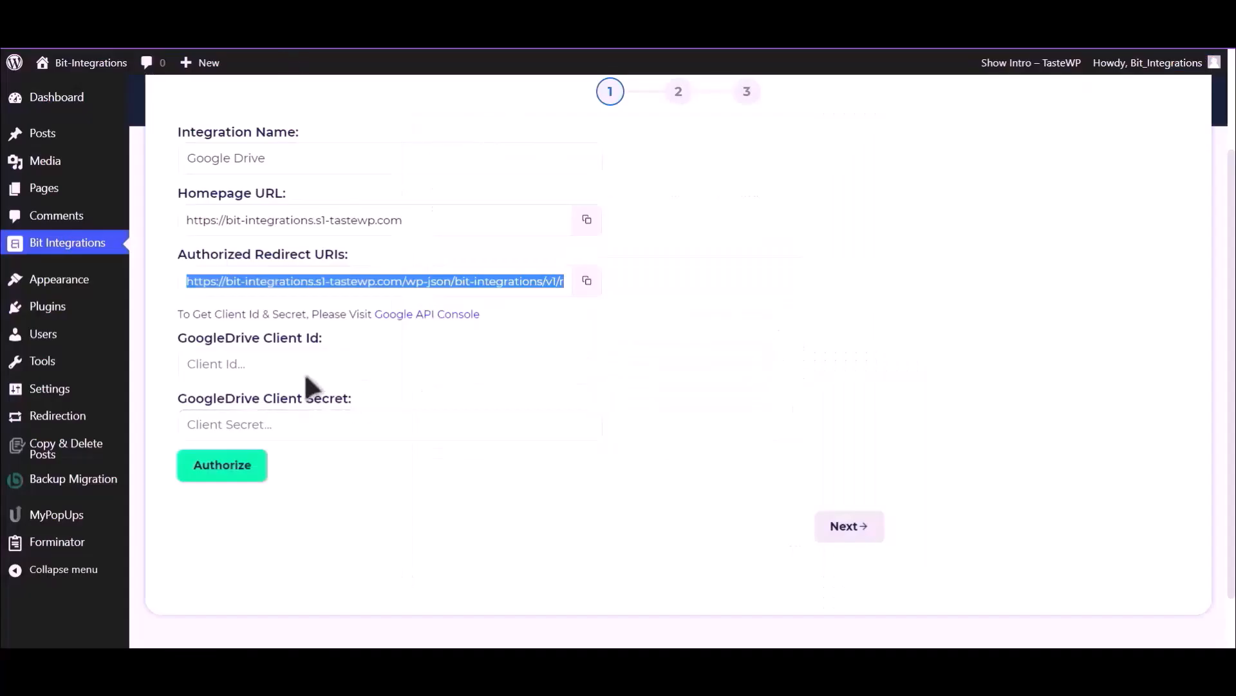
click(309, 366)
key(ctrl+v)
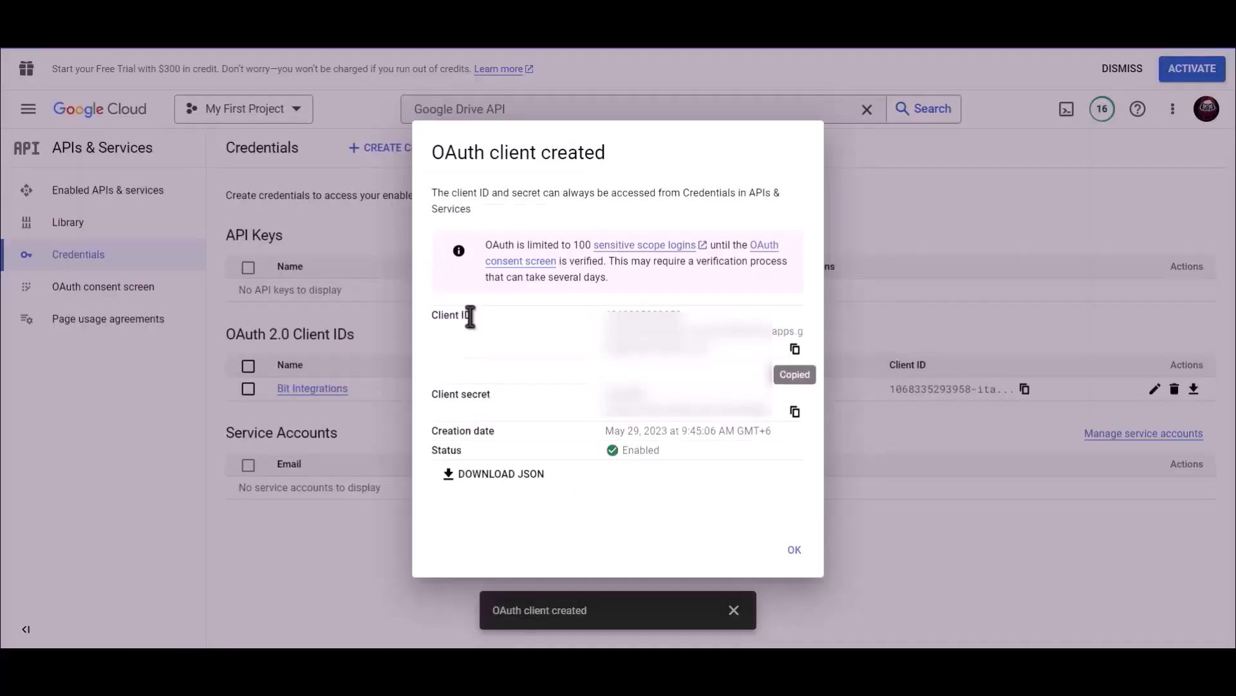
drag(499, 401, 431, 393)
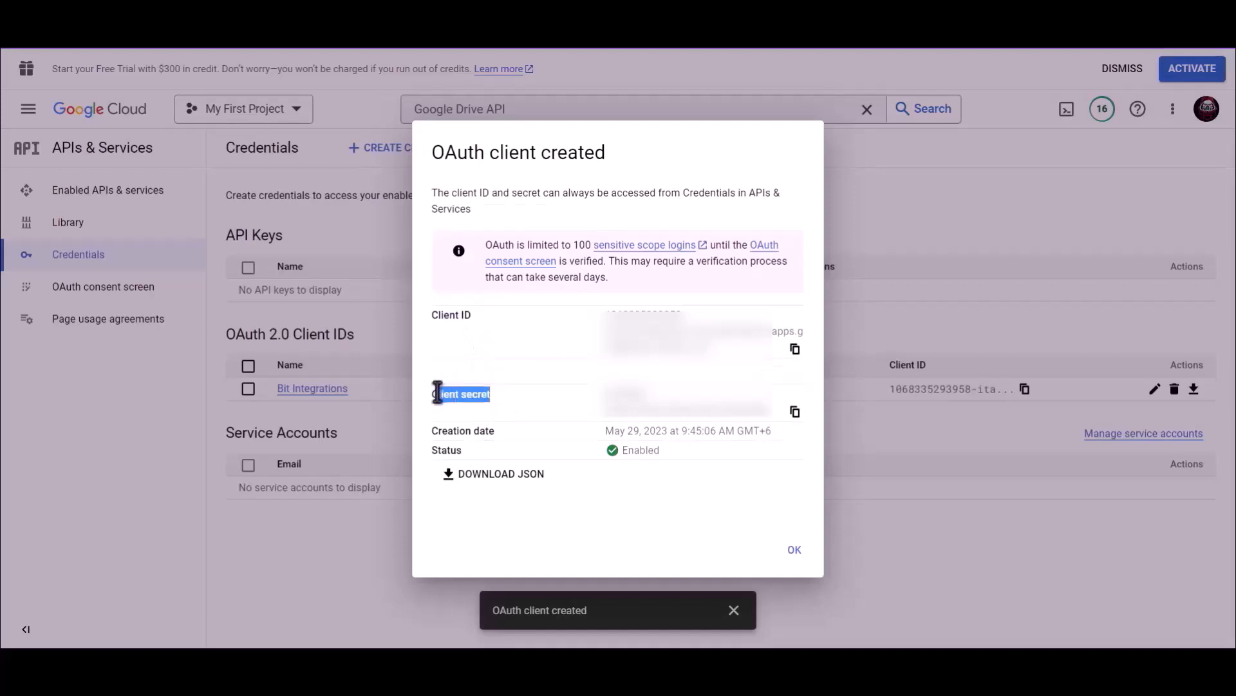
click(794, 412)
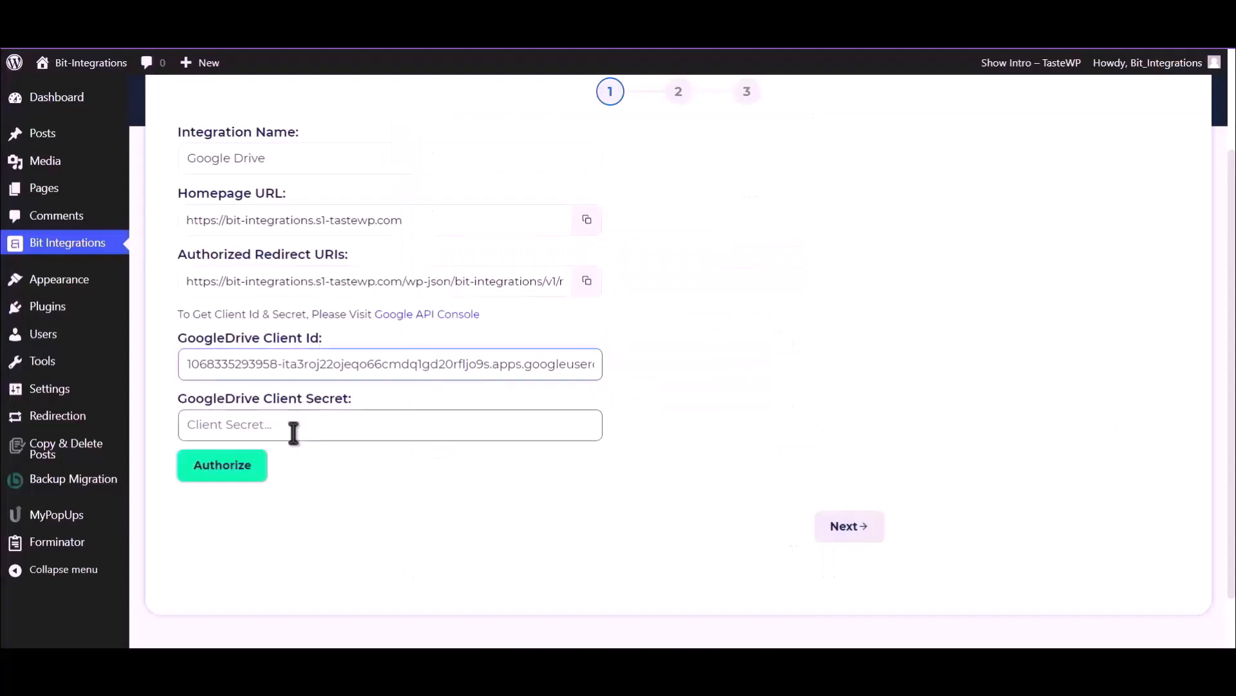
click(294, 432)
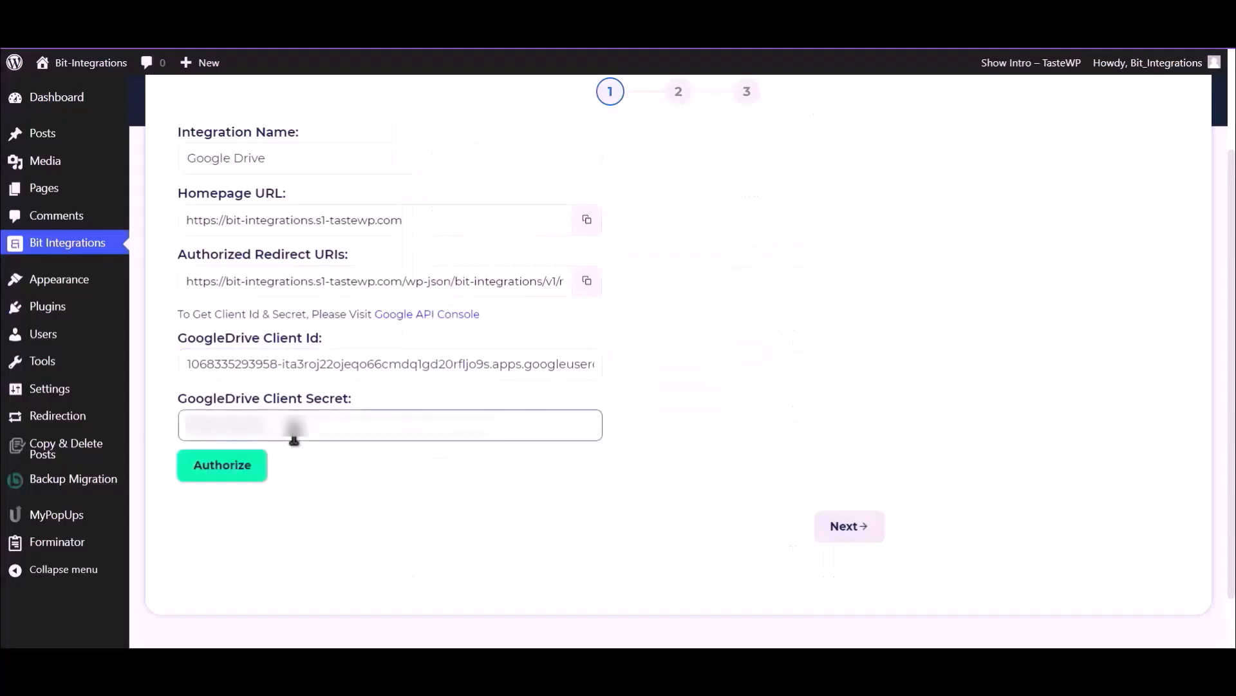
- Paste the client secret, then authorize Google Drive access past the unverified-app warning
key(ctrl+v)
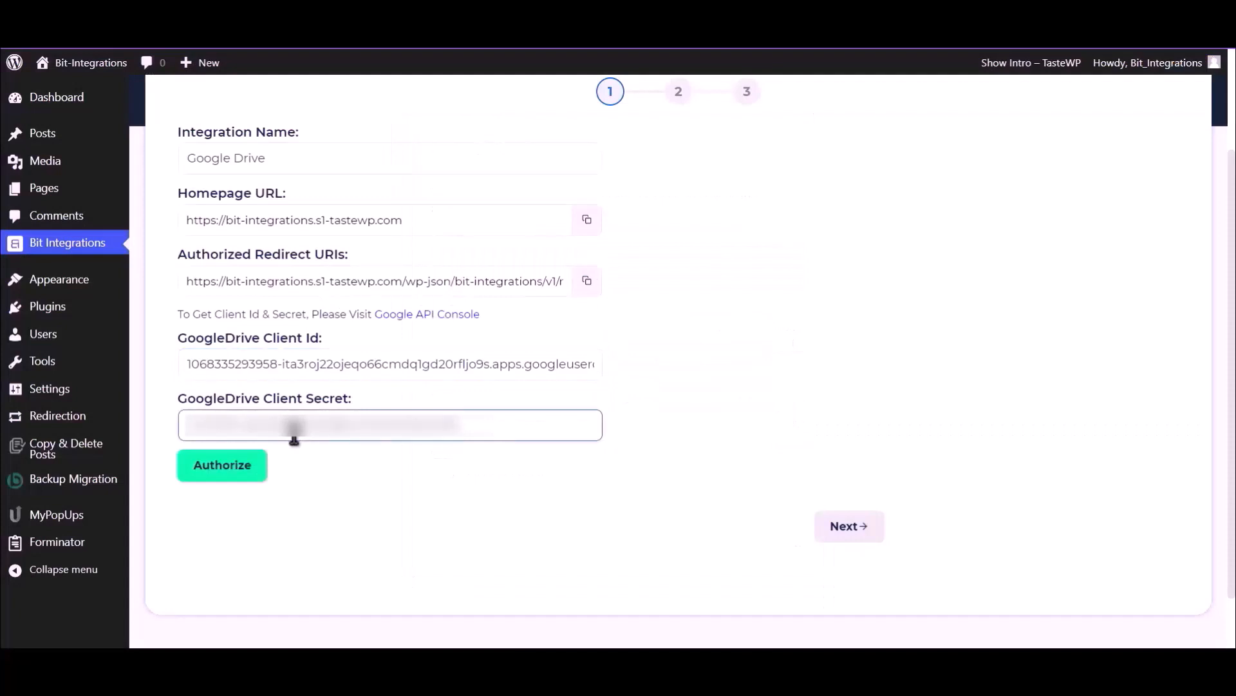
click(230, 466)
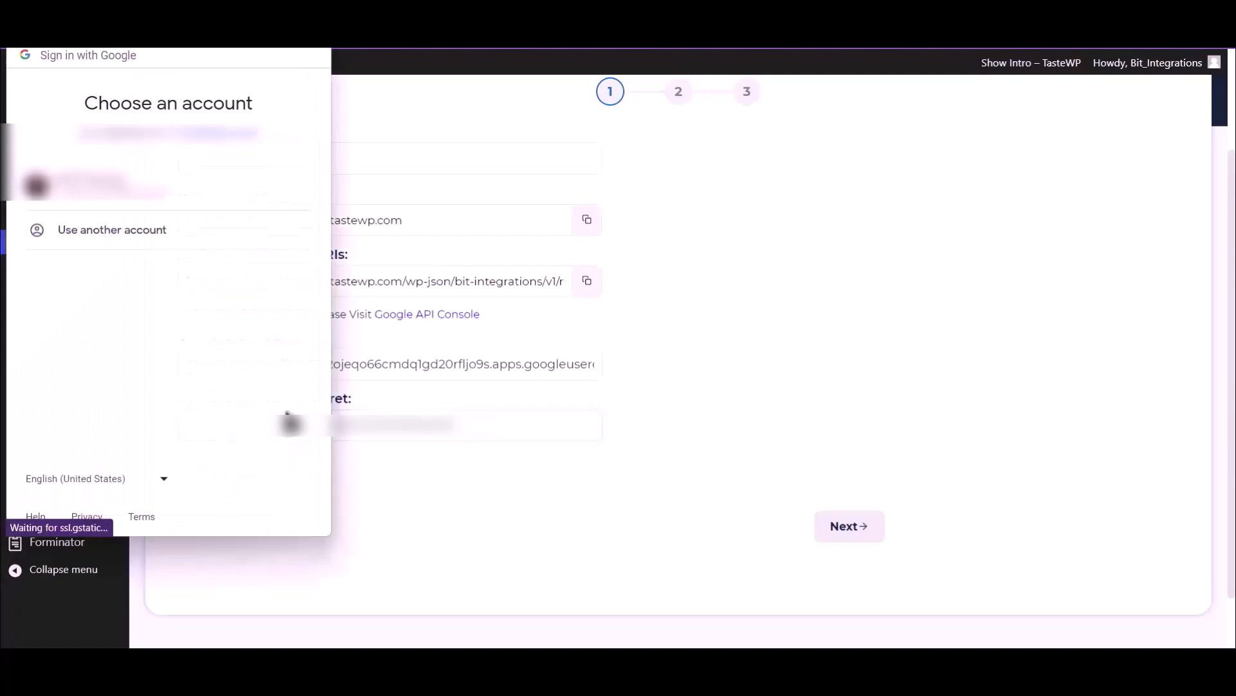
click(184, 201)
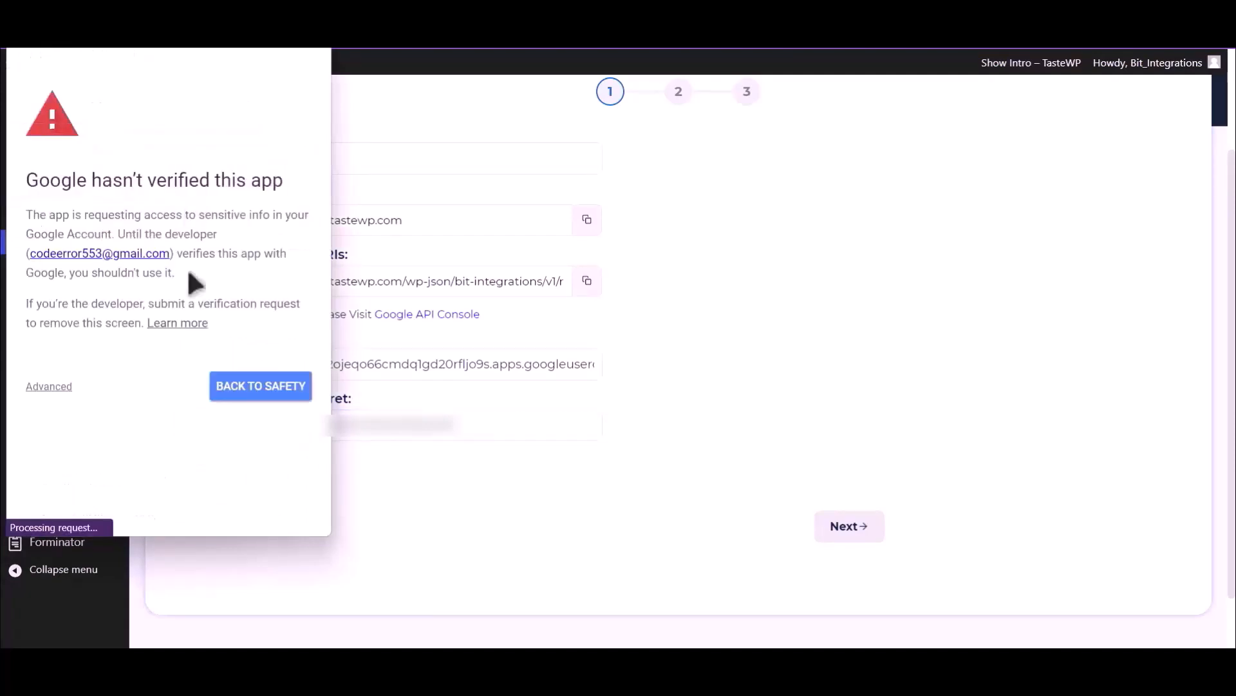
click(67, 389)
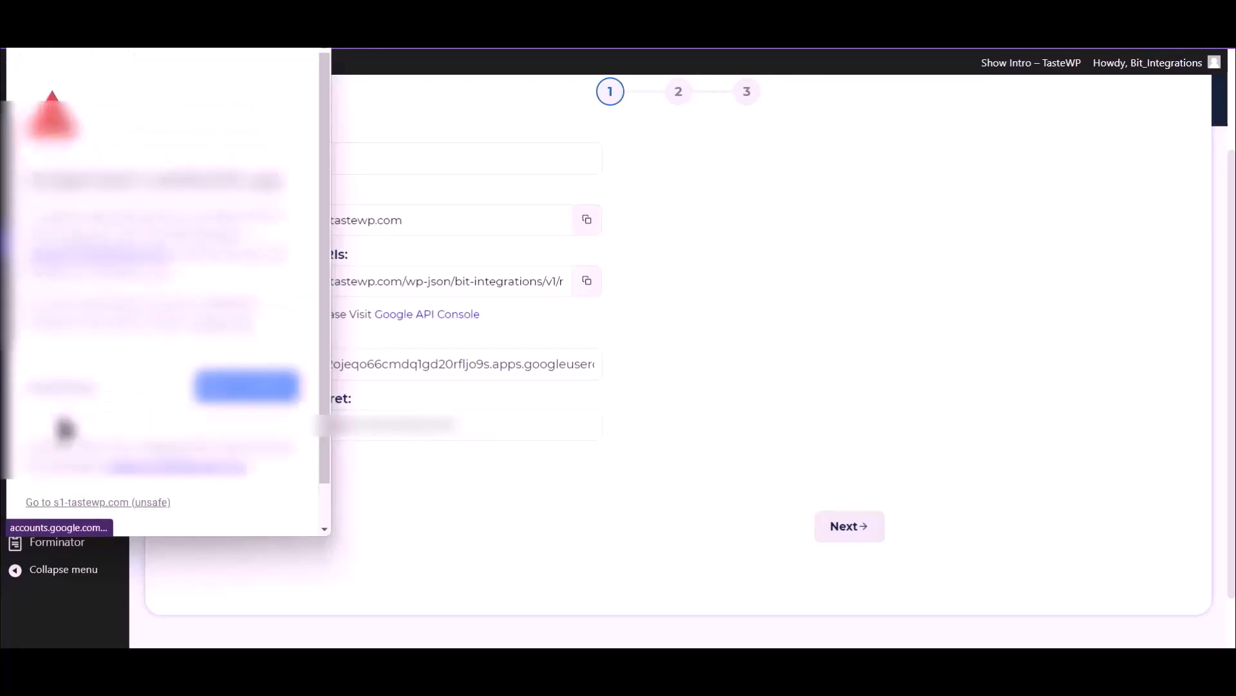
click(129, 500)
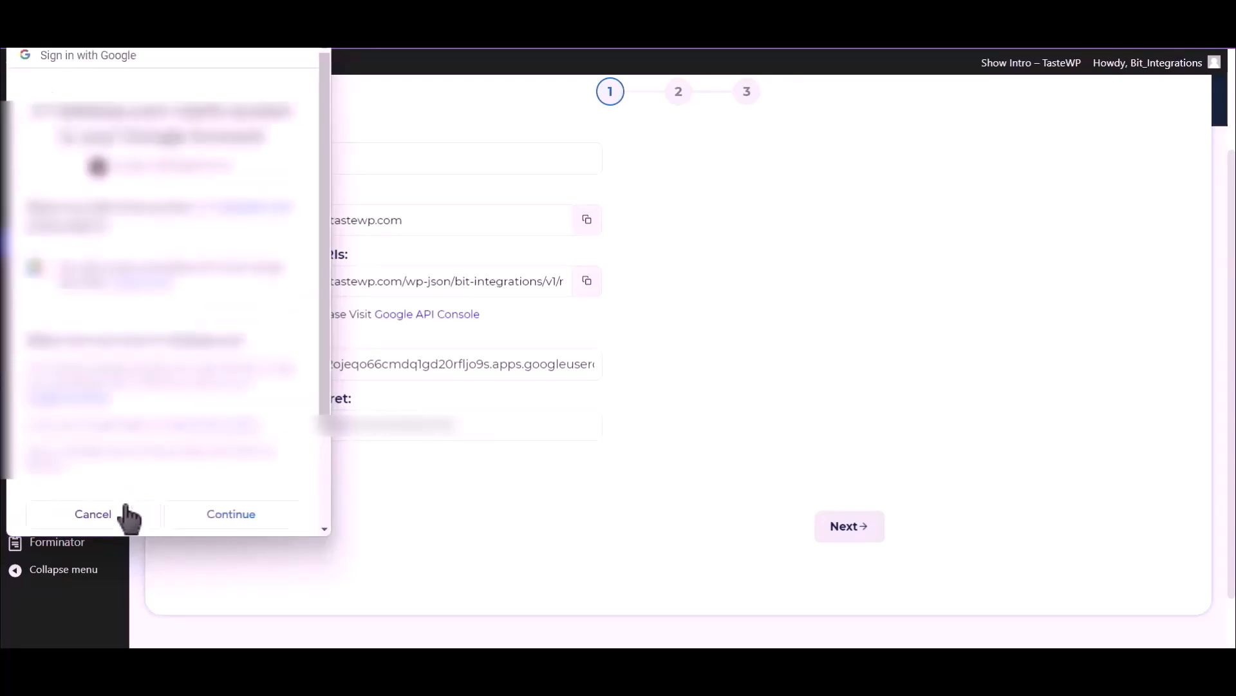
click(251, 515)
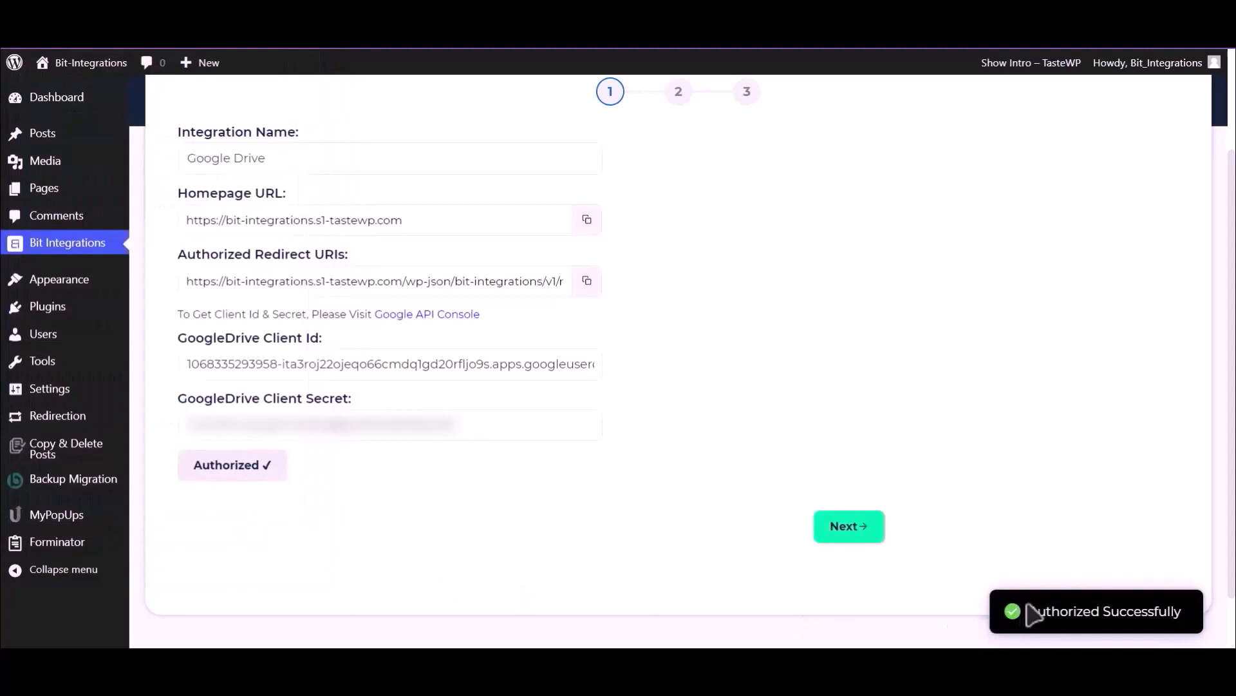
drag(1031, 610, 1188, 623)
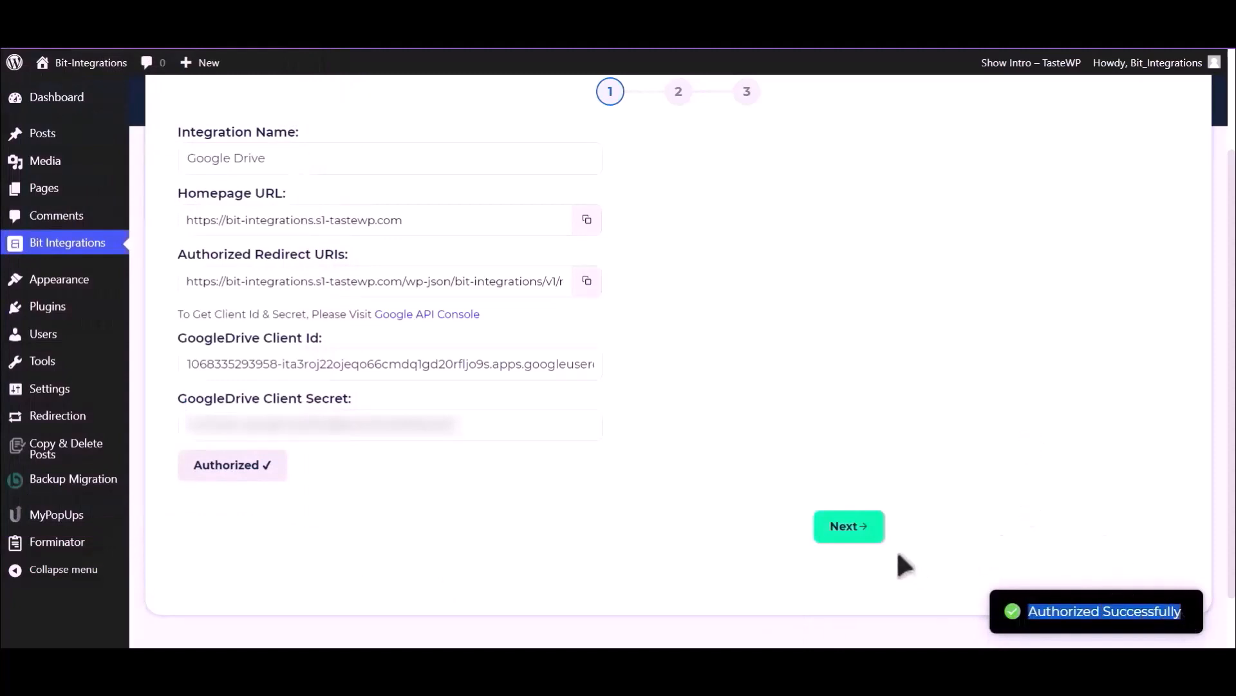
- Map Upload file-1 to the Bit Integrations Drive folder and finish and save the integration
click(855, 535)
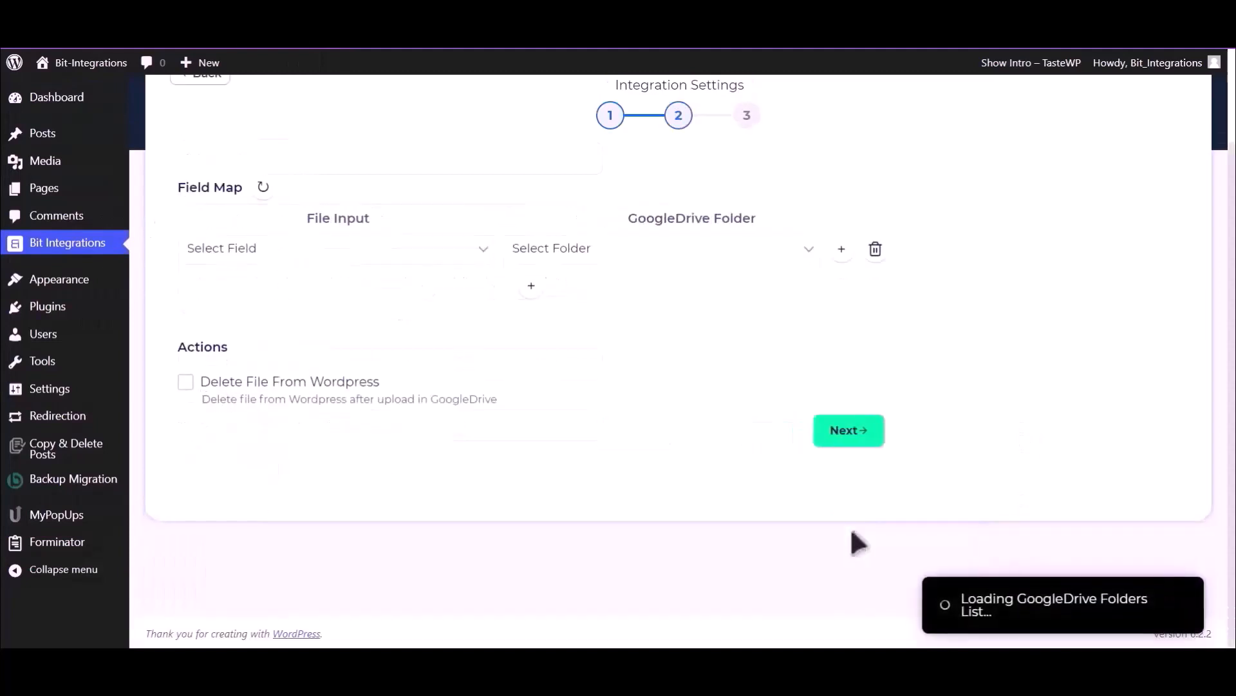
click(349, 258)
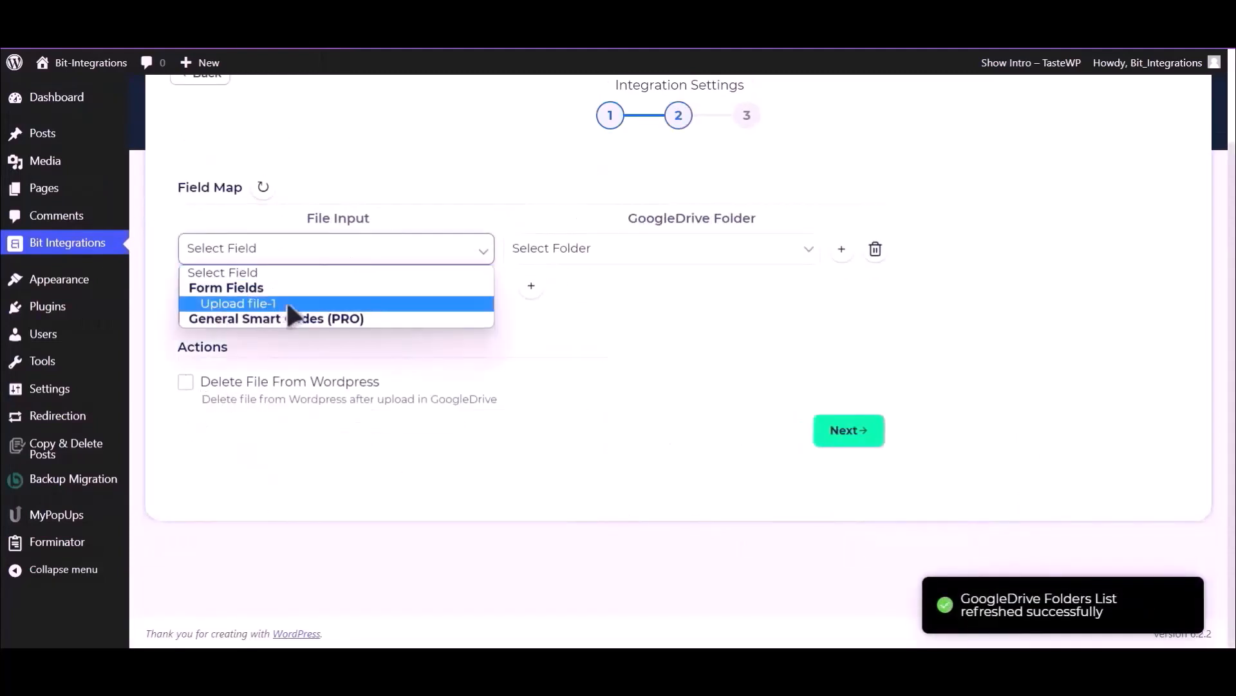
click(286, 303)
click(668, 255)
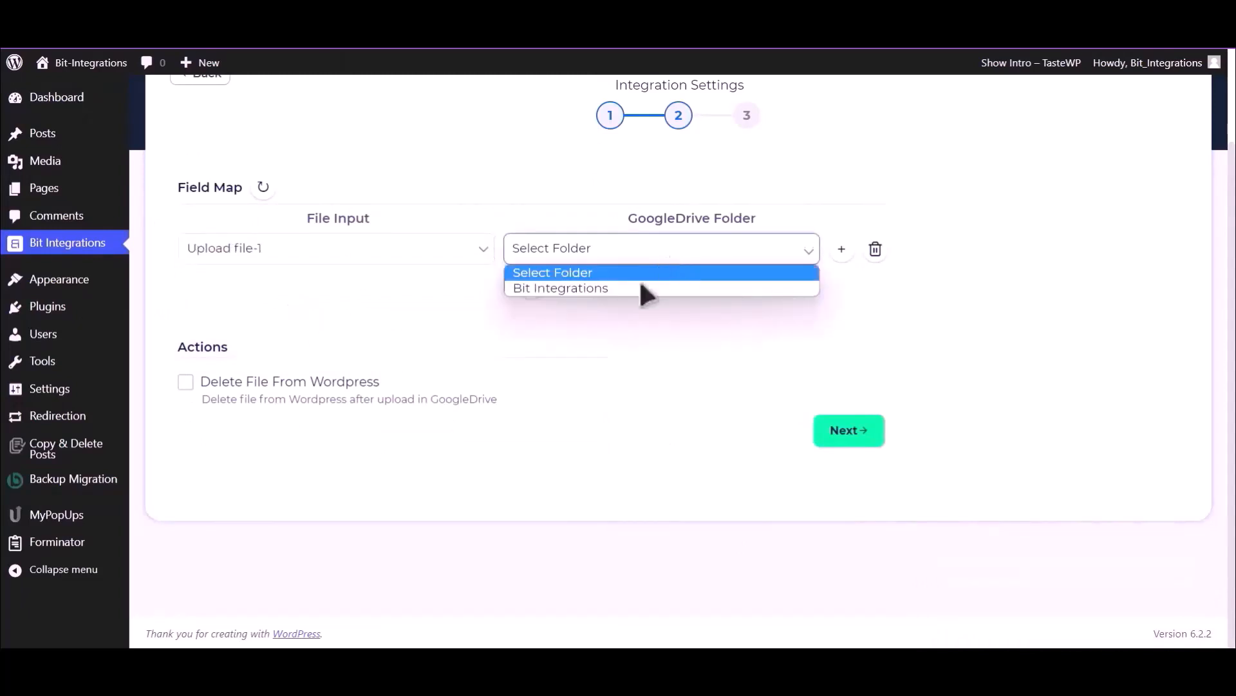
click(646, 290)
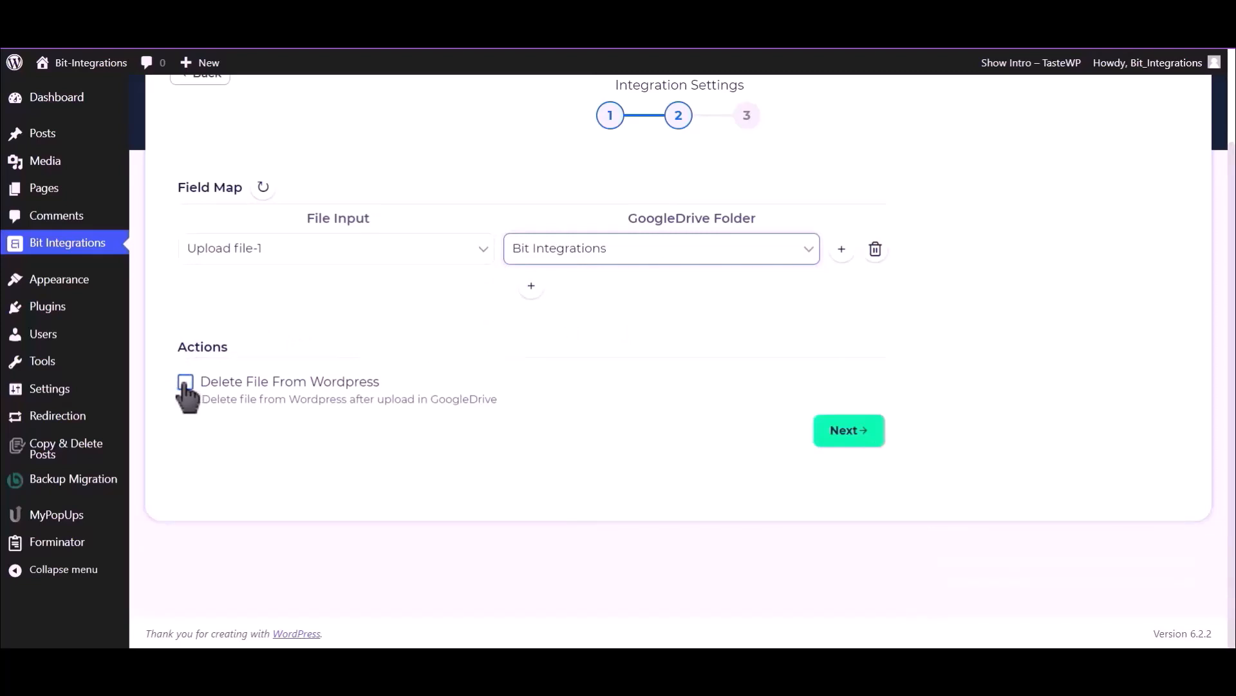
click(850, 430)
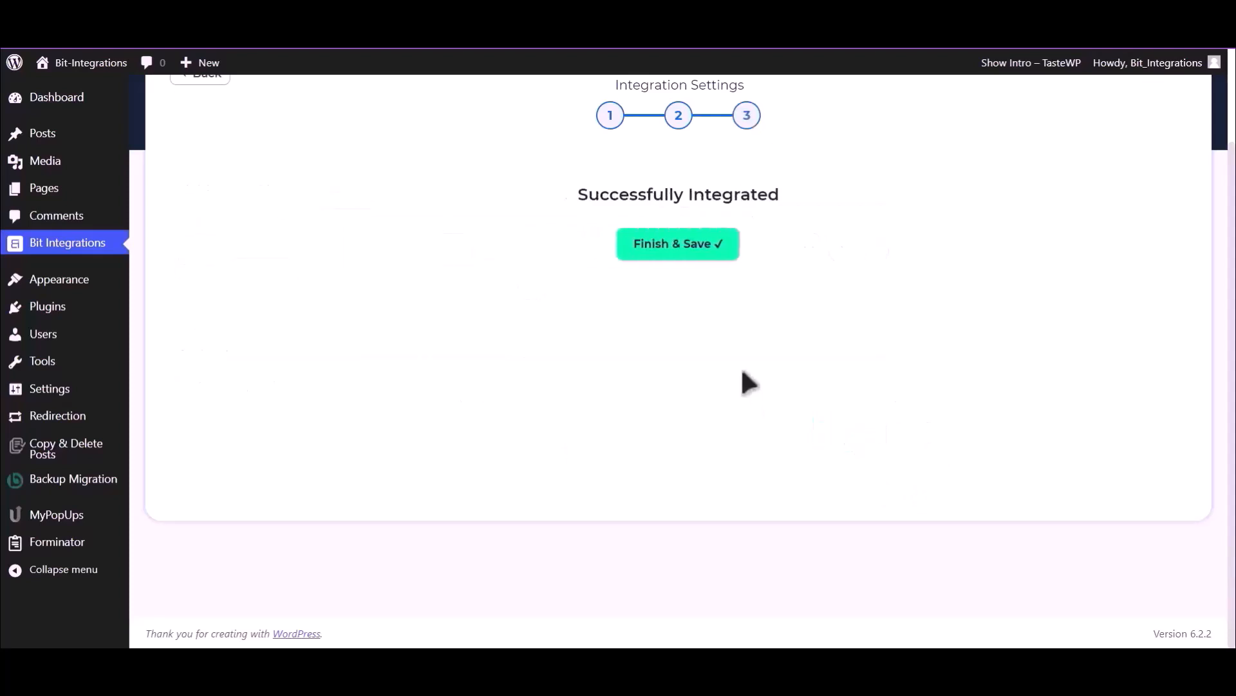
click(691, 252)
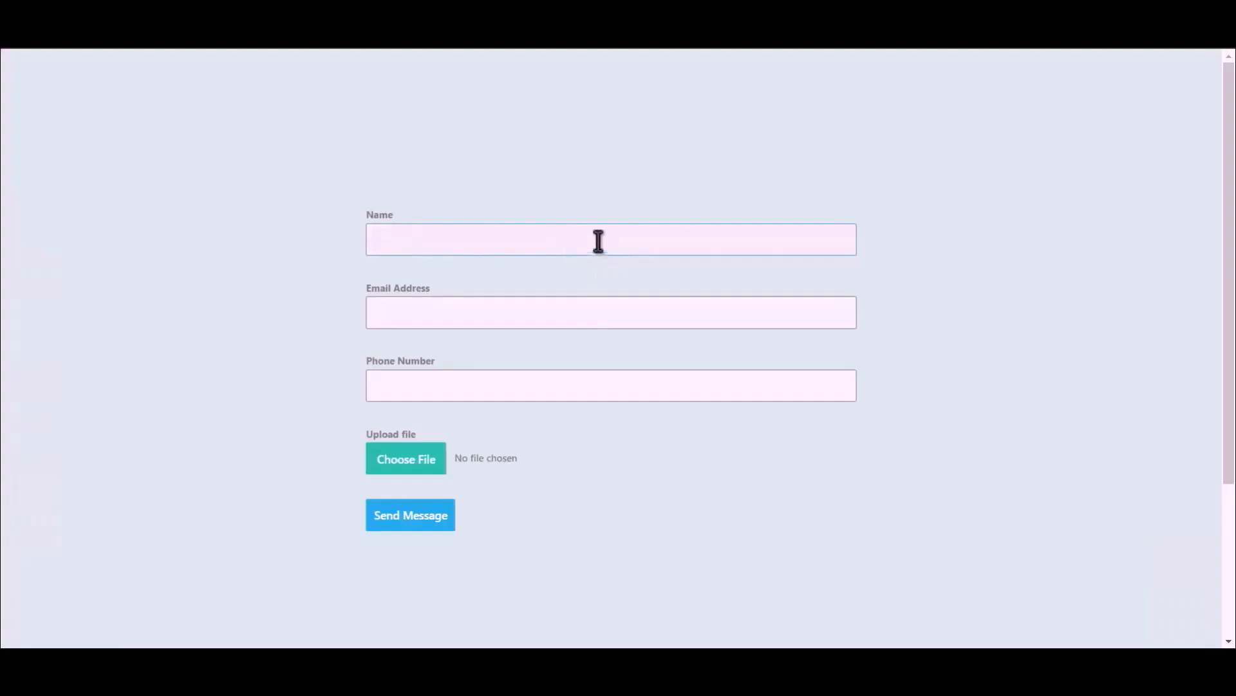
- Fill in name 'Bit Integrations', an e-mail and phone number, attach Bit Integrations.png and send
text(Bit Integrations)
click(599, 309)
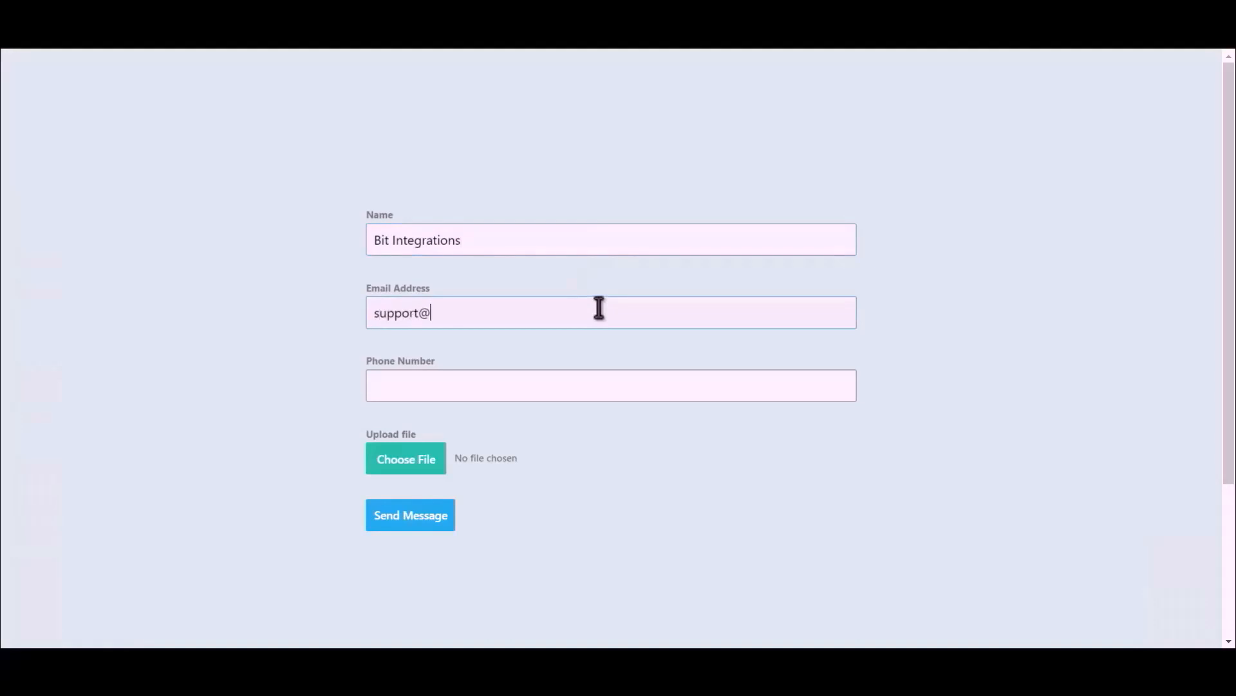
click(539, 389)
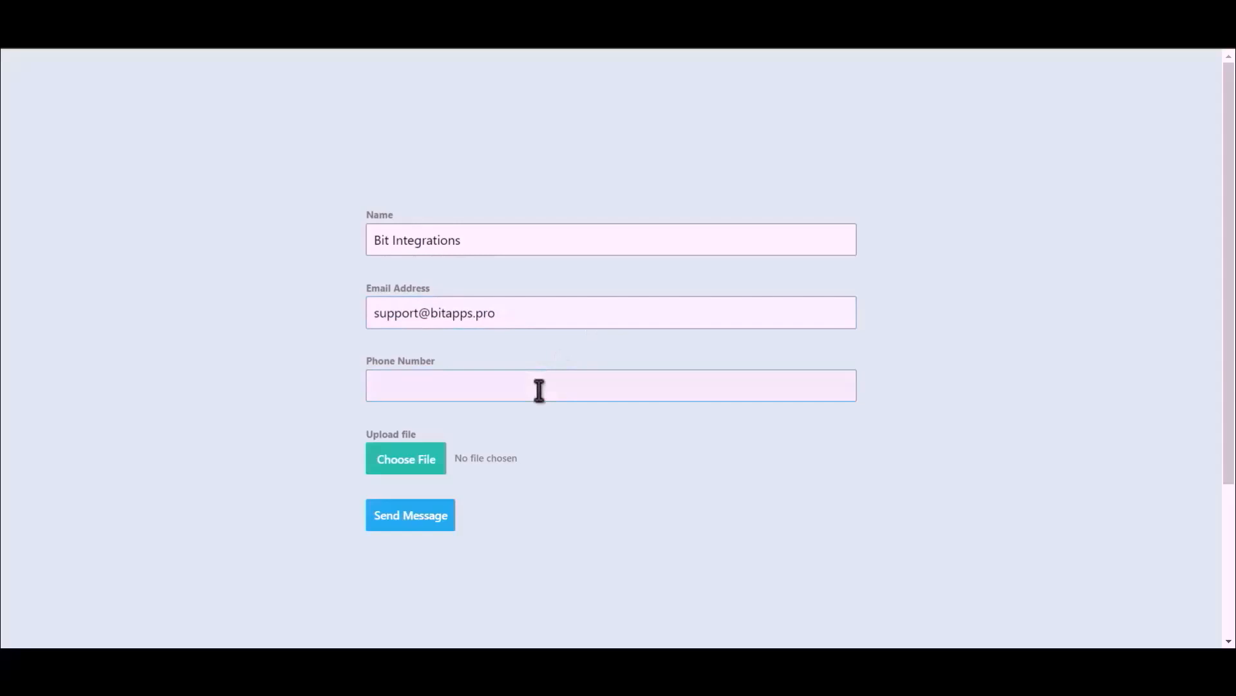
text(444555666)
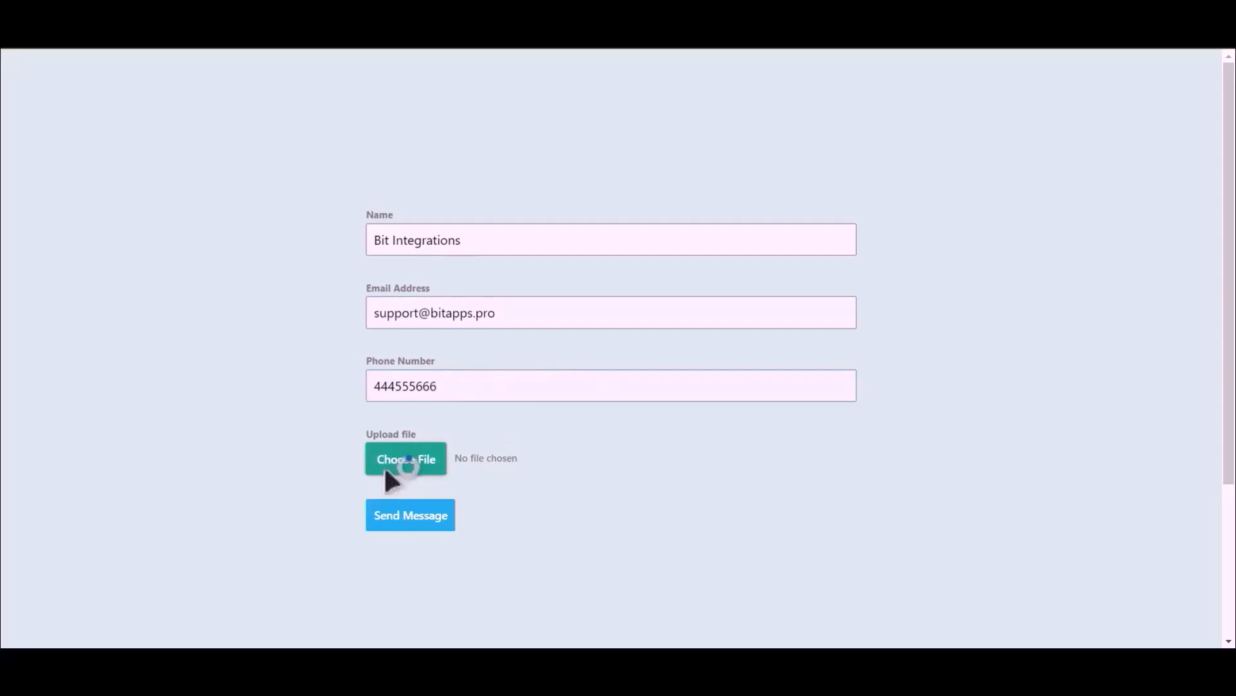
click(385, 469)
double_click(173, 137)
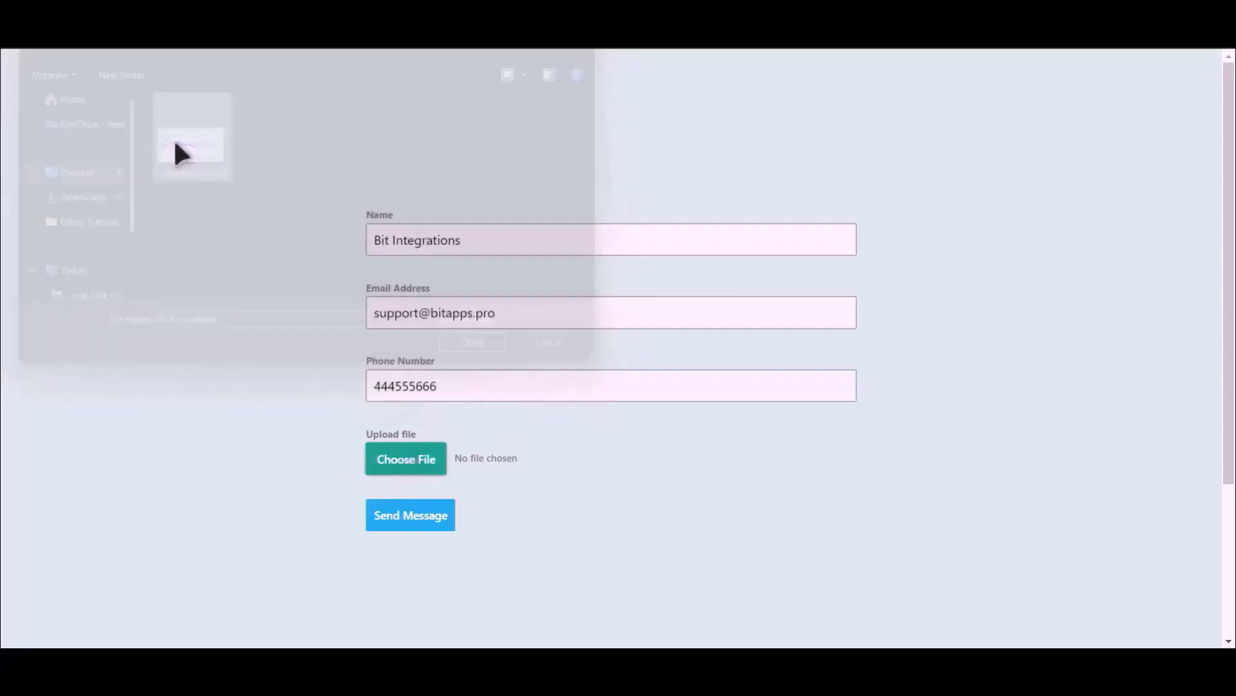
click(411, 522)
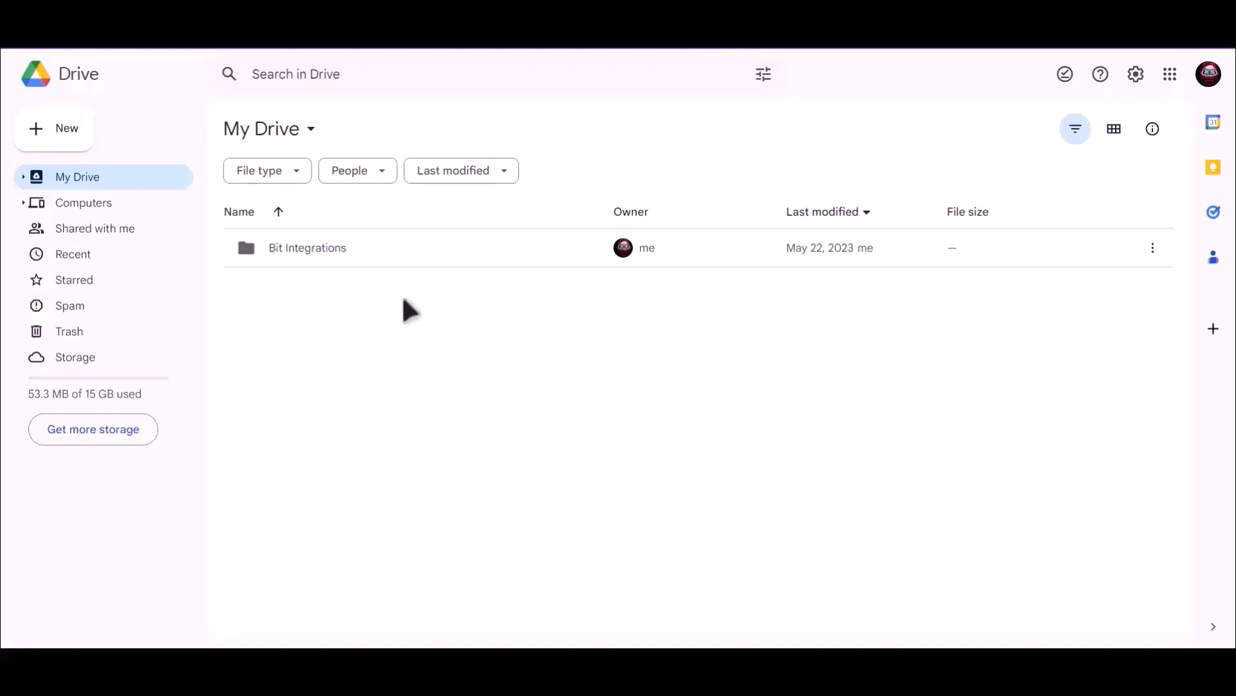
- Open the Bit Integrations folder in My Drive to reveal the uploaded 7qVS0zKMW7AP-Bit-Integrations.png
click(288, 249)
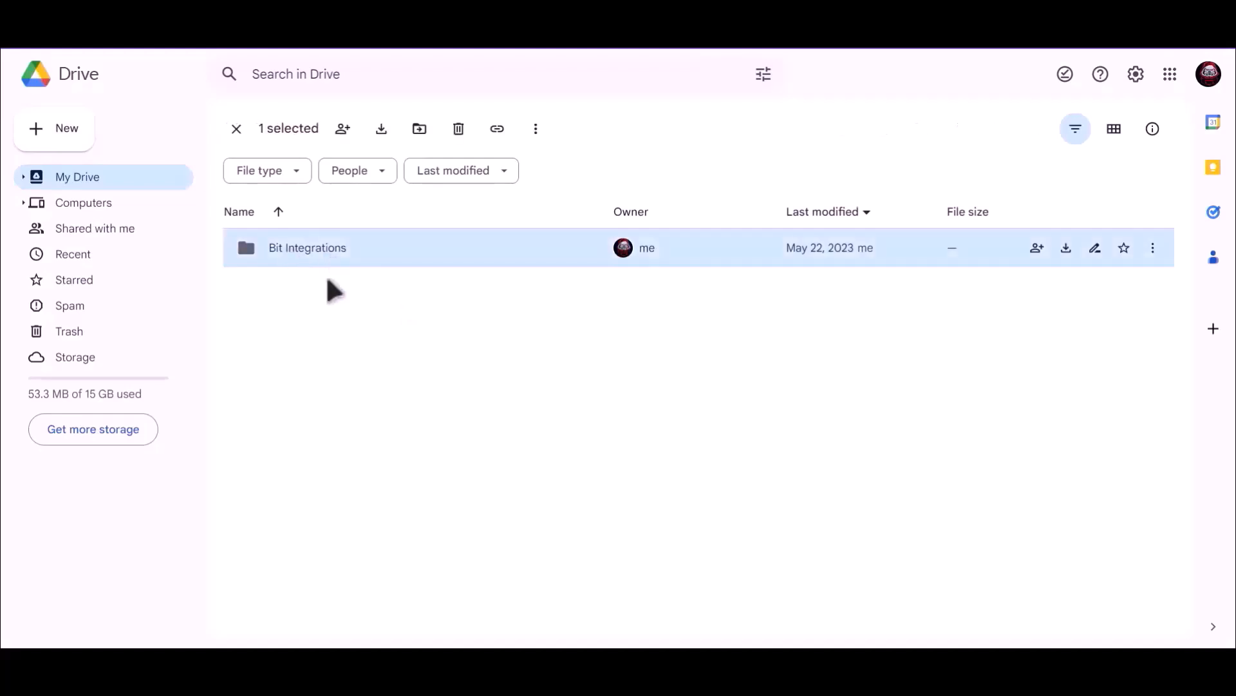
key(Return)
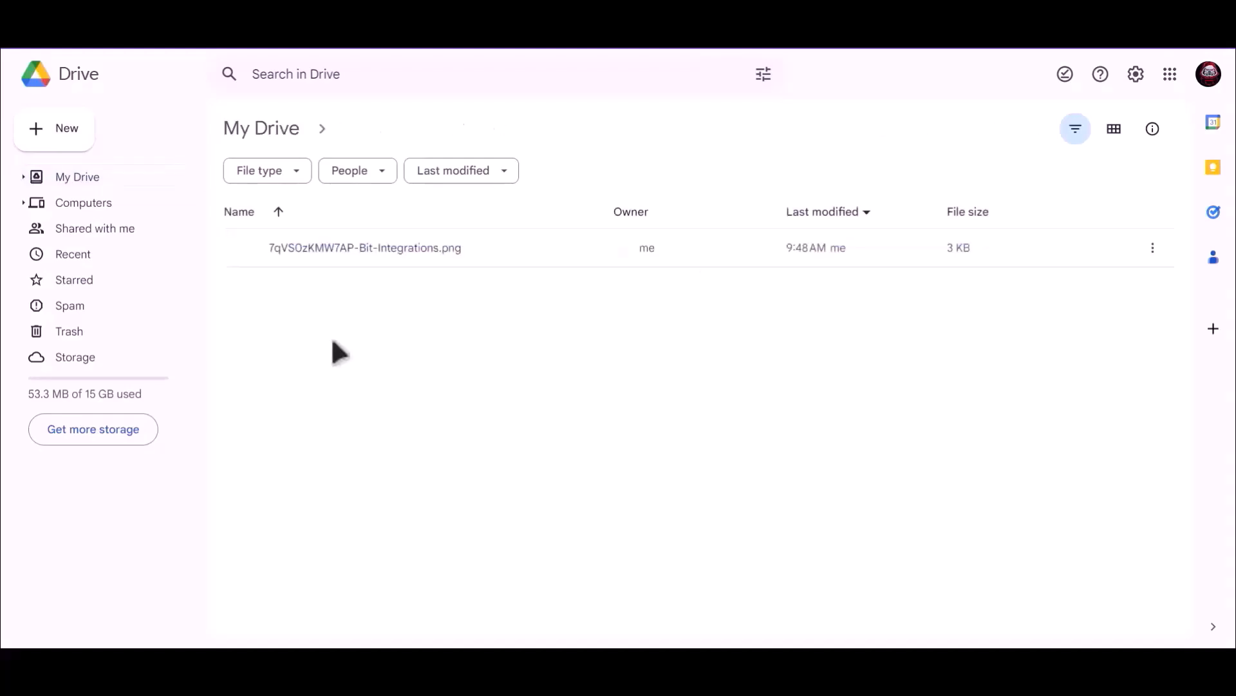